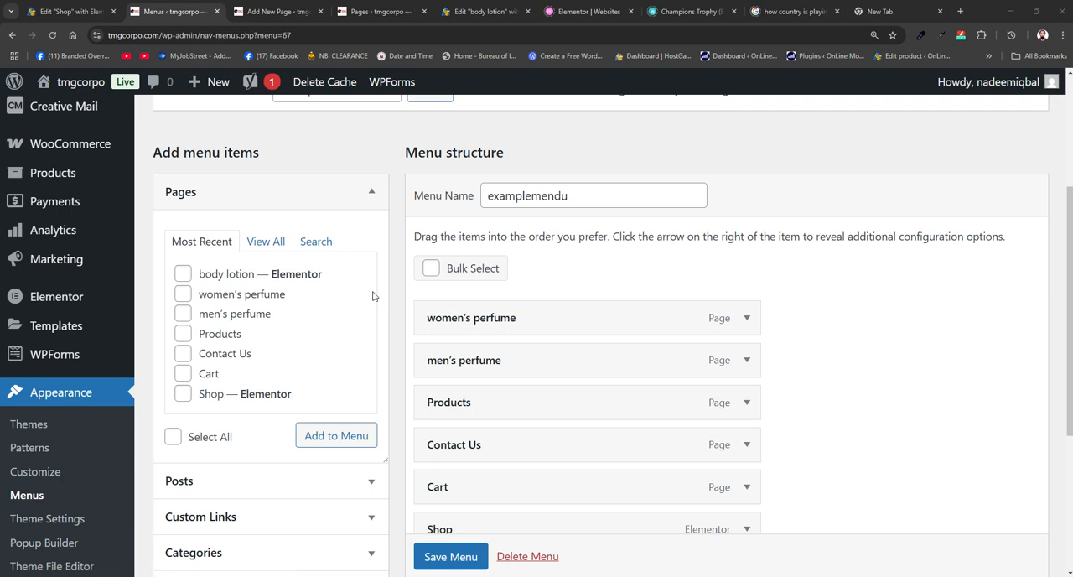
- Choose the pmenu (Header) menu and load it for editing
{"action": "scroll", "coordinate": [369, 222], "scroll_direction": "up", "scroll_amount": 3}
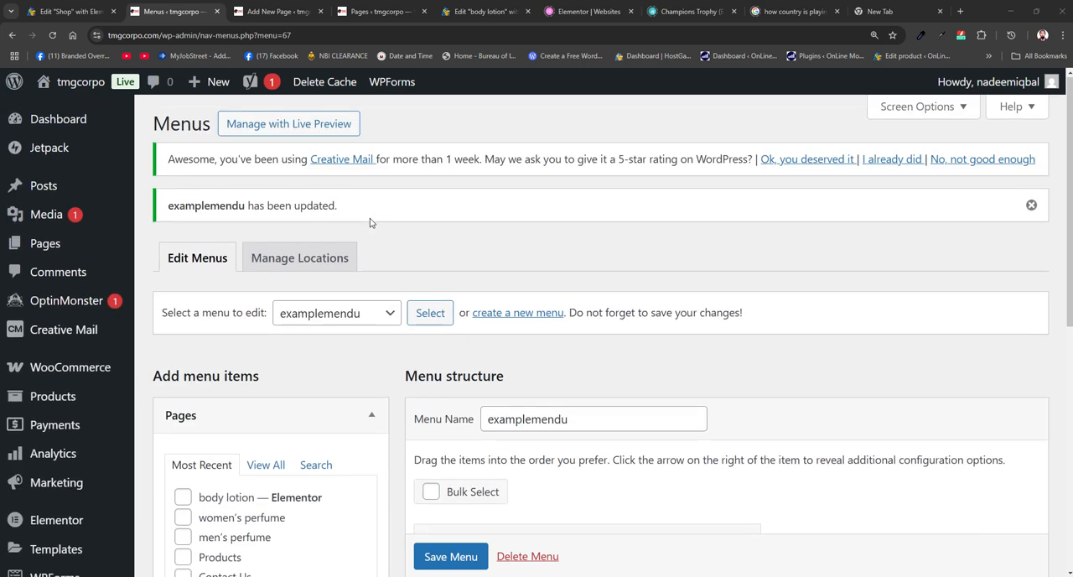
{"action": "left_click", "coordinate": [388, 315]}
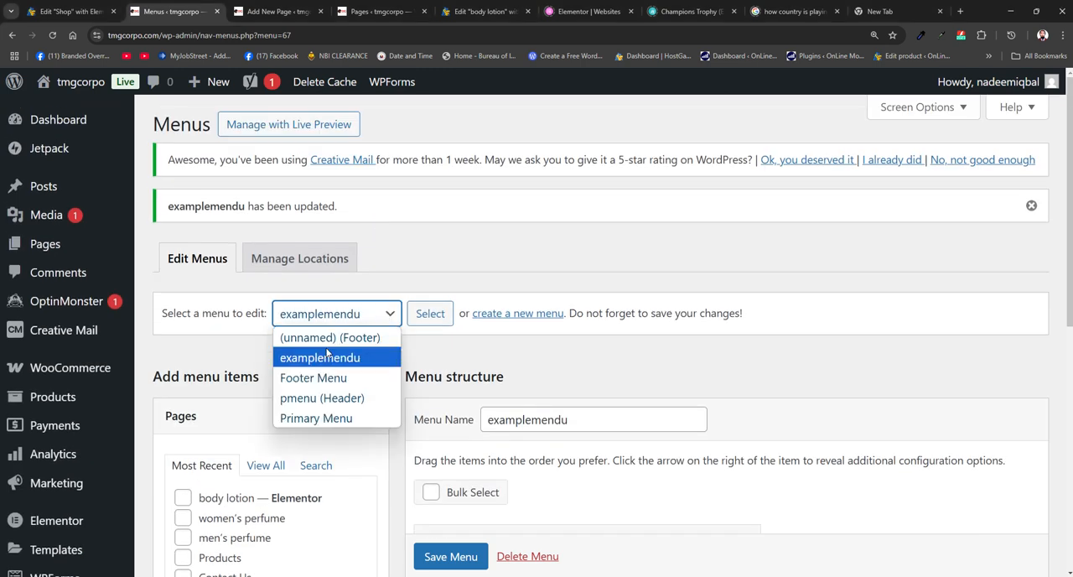
{"action": "left_click", "coordinate": [324, 398]}
{"action": "scroll", "coordinate": [613, 379], "scroll_direction": "down", "scroll_amount": 2}
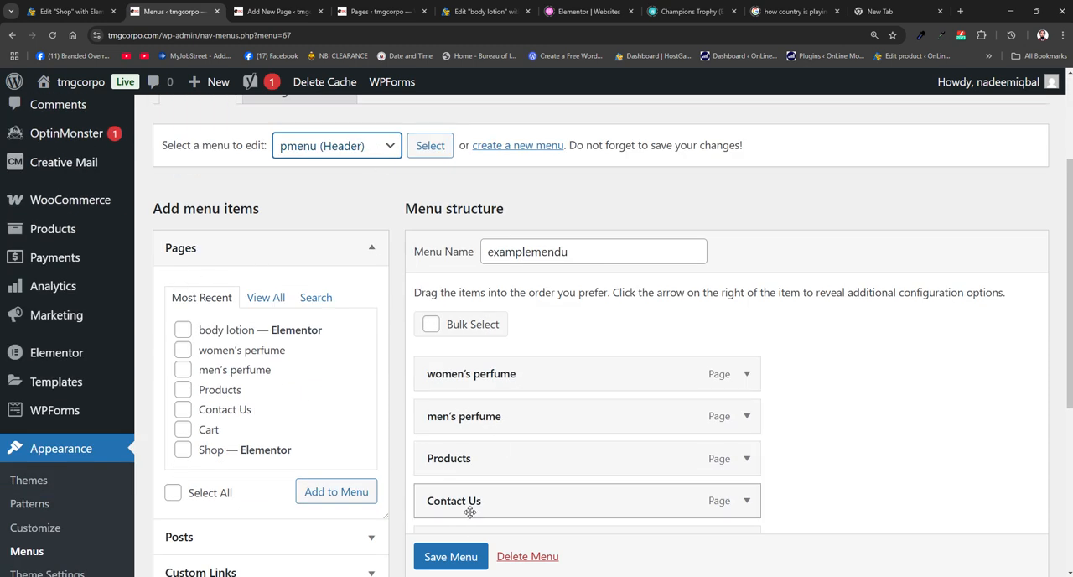
{"action": "scroll", "coordinate": [632, 415], "scroll_direction": "down", "scroll_amount": 3}
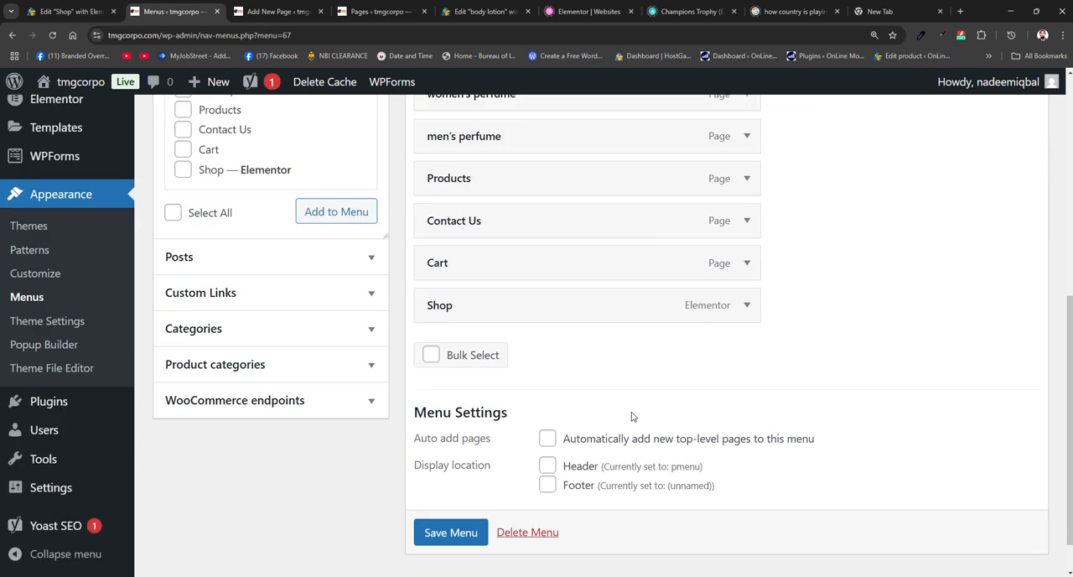
{"action": "scroll", "coordinate": [632, 417], "scroll_direction": "up", "scroll_amount": 2}
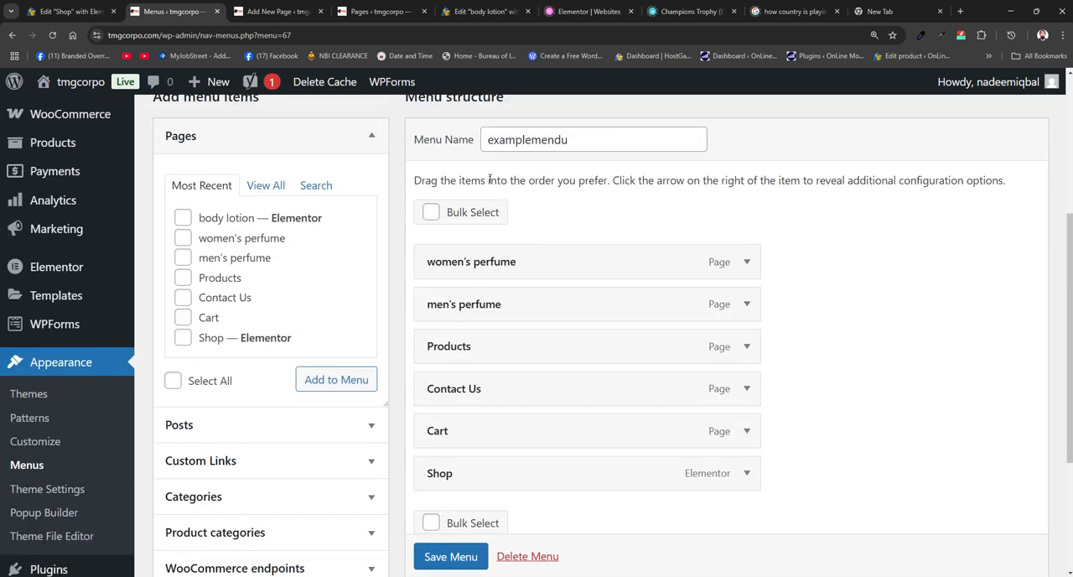
{"action": "scroll", "coordinate": [499, 232], "scroll_direction": "up", "scroll_amount": 1}
{"action": "scroll", "coordinate": [499, 232], "scroll_direction": "up", "scroll_amount": 2}
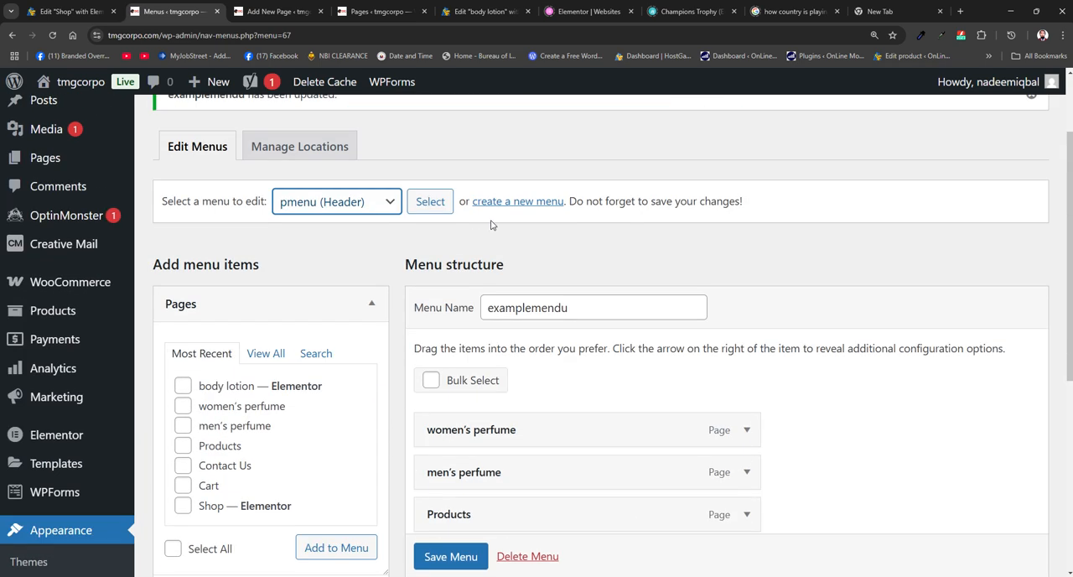
{"action": "left_click", "coordinate": [424, 201]}
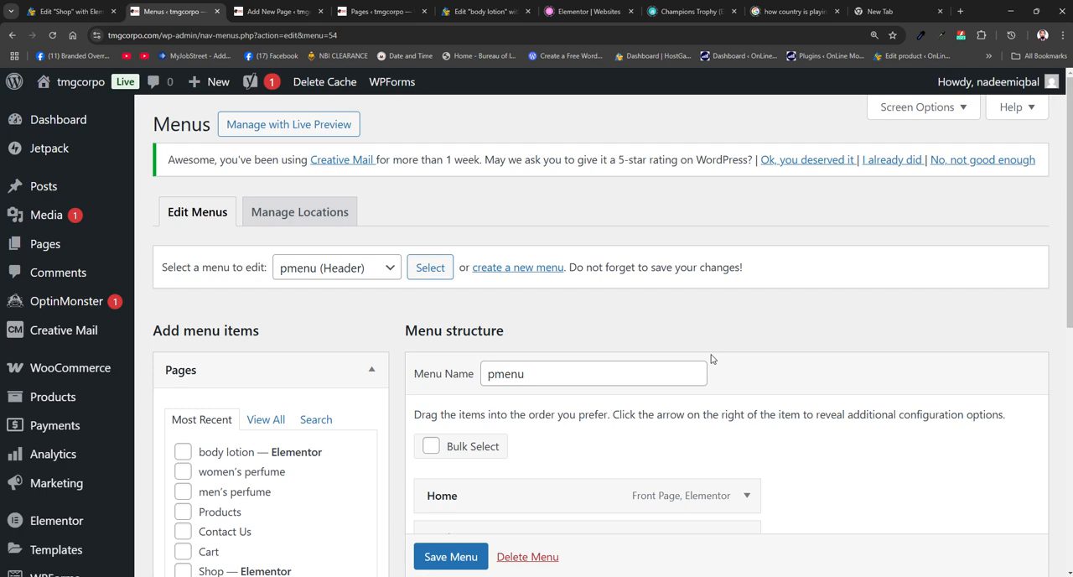
- Expand the men's perfume, women's perfume and body lotion sub-items under Products to examine their custom link URLs
{"action": "scroll", "coordinate": [709, 365], "scroll_direction": "down", "scroll_amount": 3}
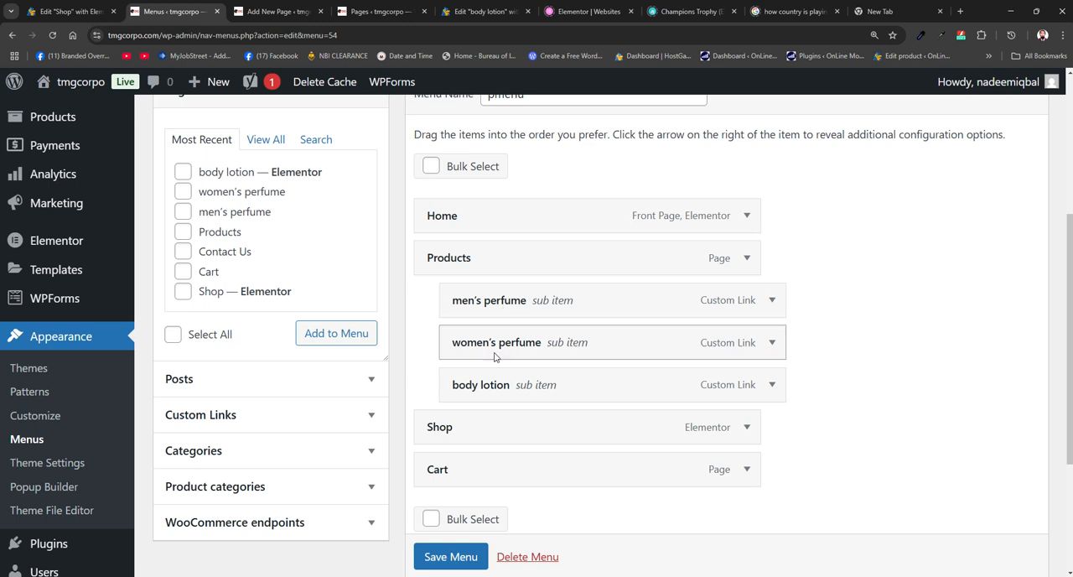
{"action": "left_click", "coordinate": [772, 302]}
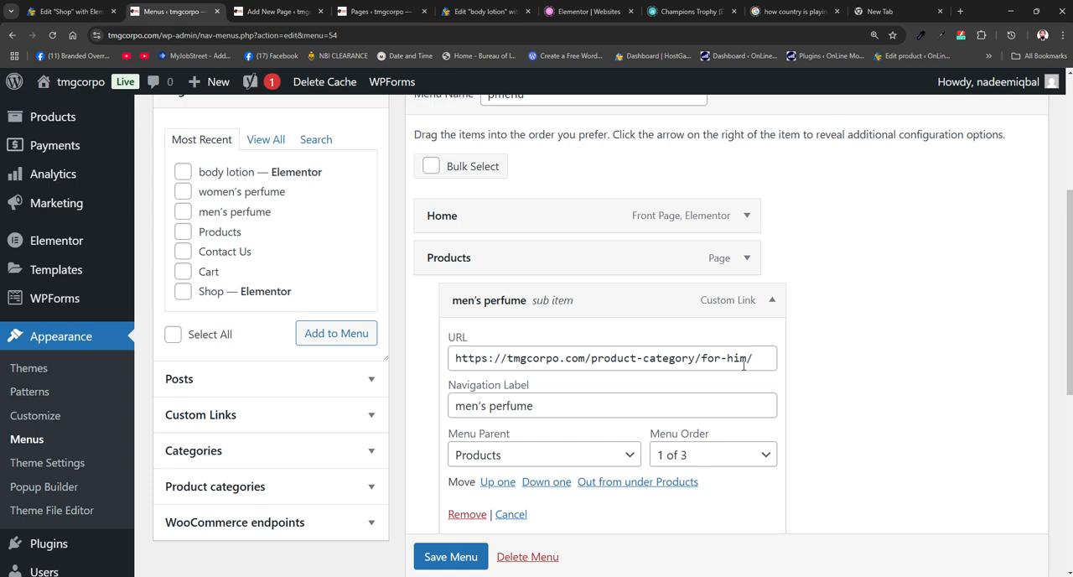
{"action": "scroll", "coordinate": [666, 413], "scroll_direction": "down", "scroll_amount": 2}
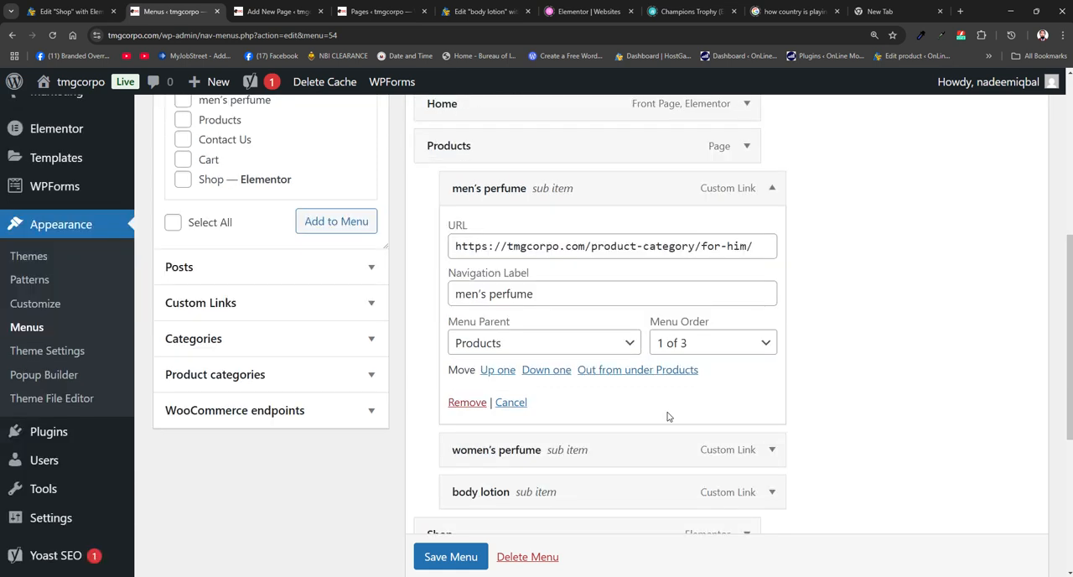
{"action": "scroll", "coordinate": [624, 411], "scroll_direction": "down", "scroll_amount": 2}
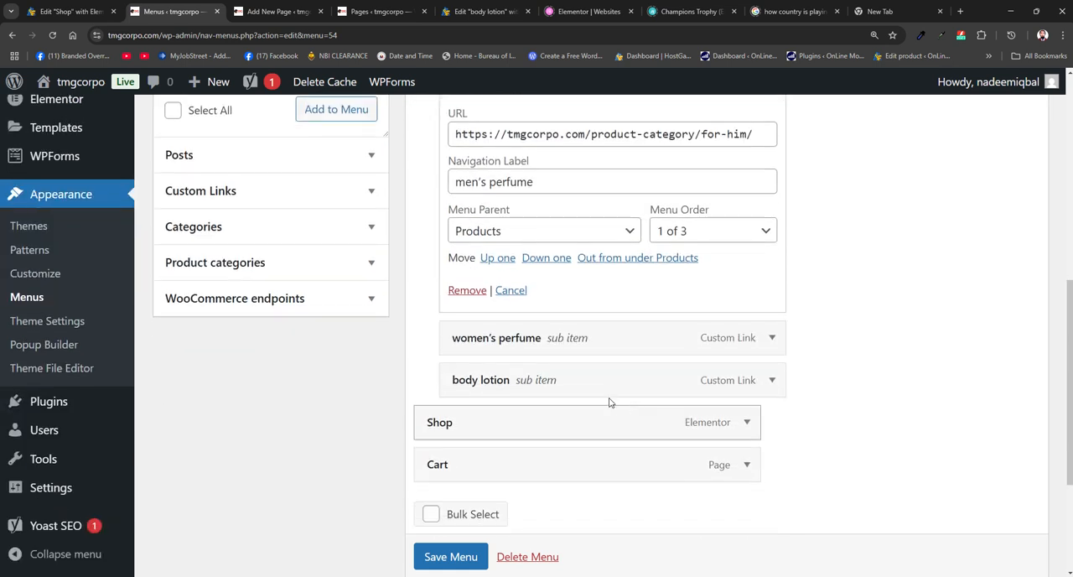
{"action": "left_click", "coordinate": [772, 337]}
{"action": "scroll", "coordinate": [772, 337], "scroll_direction": "down", "scroll_amount": 3}
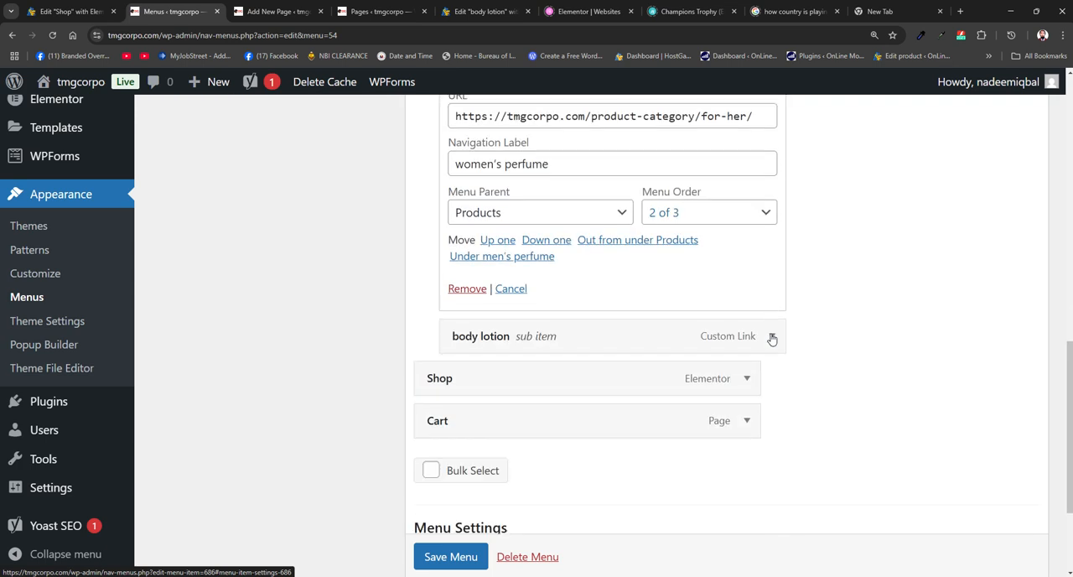
{"action": "left_click", "coordinate": [772, 335]}
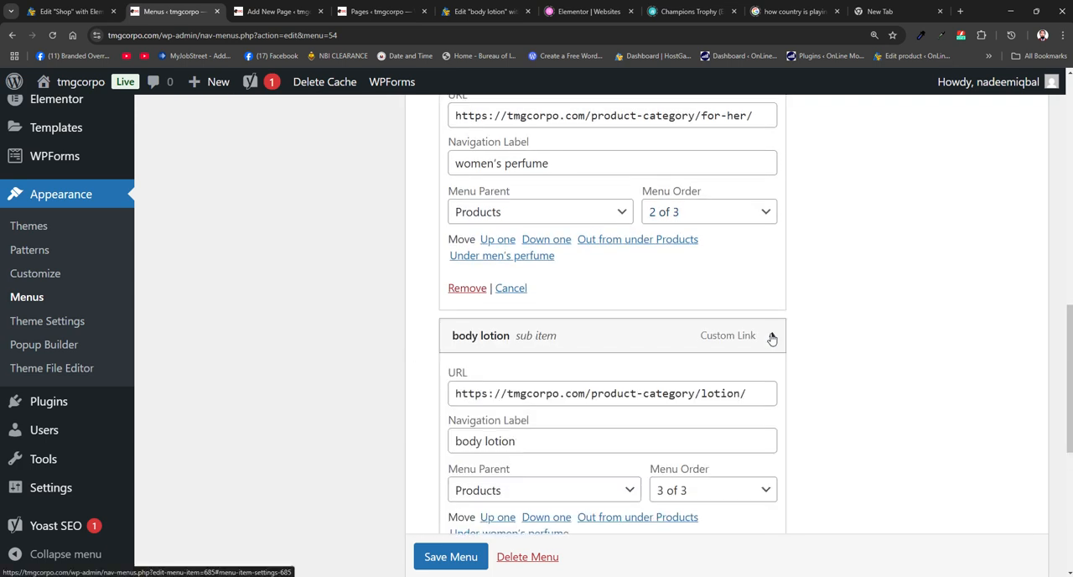
{"action": "scroll", "coordinate": [772, 337], "scroll_direction": "up", "scroll_amount": 3}
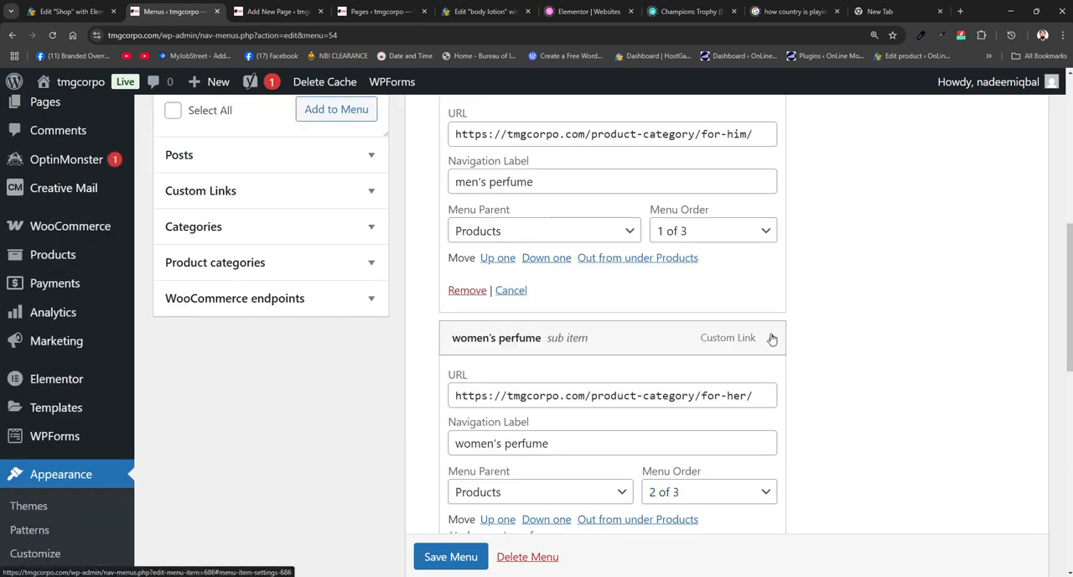
- Examine all available post categories and check which menu item types are enabled in the screen options
{"action": "left_click", "coordinate": [364, 226]}
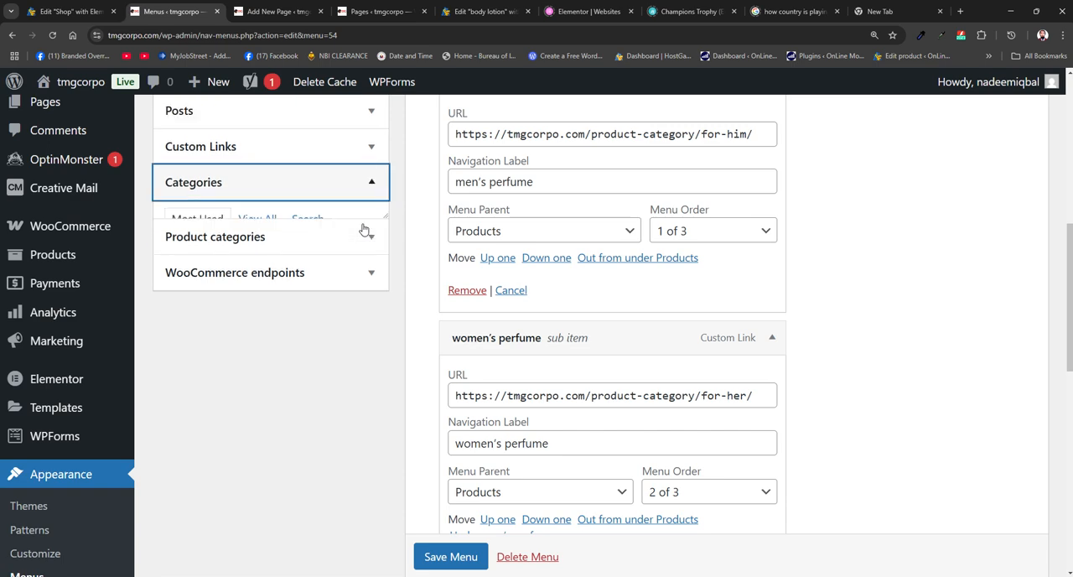
{"action": "scroll", "coordinate": [369, 186], "scroll_direction": "up", "scroll_amount": 2}
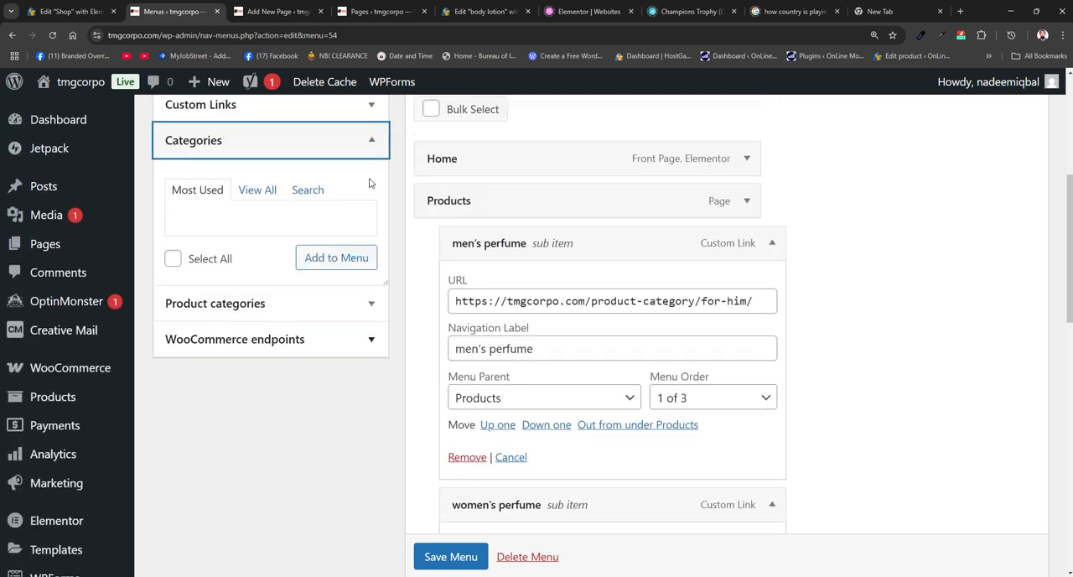
{"action": "left_click", "coordinate": [265, 199]}
{"action": "scroll", "coordinate": [252, 245], "scroll_direction": "up", "scroll_amount": 2}
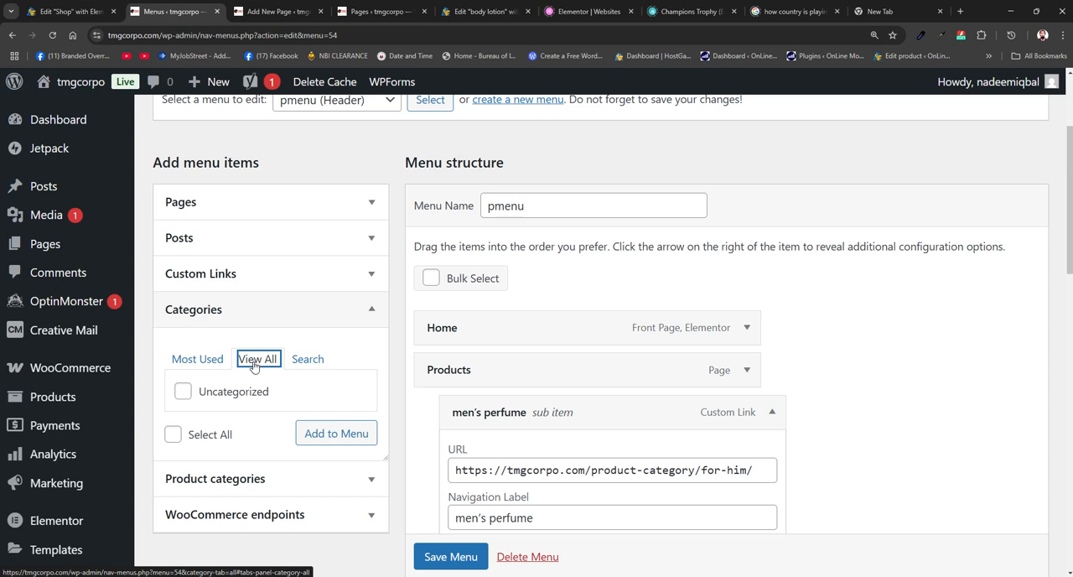
{"action": "scroll", "coordinate": [269, 361], "scroll_direction": "up", "scroll_amount": 2}
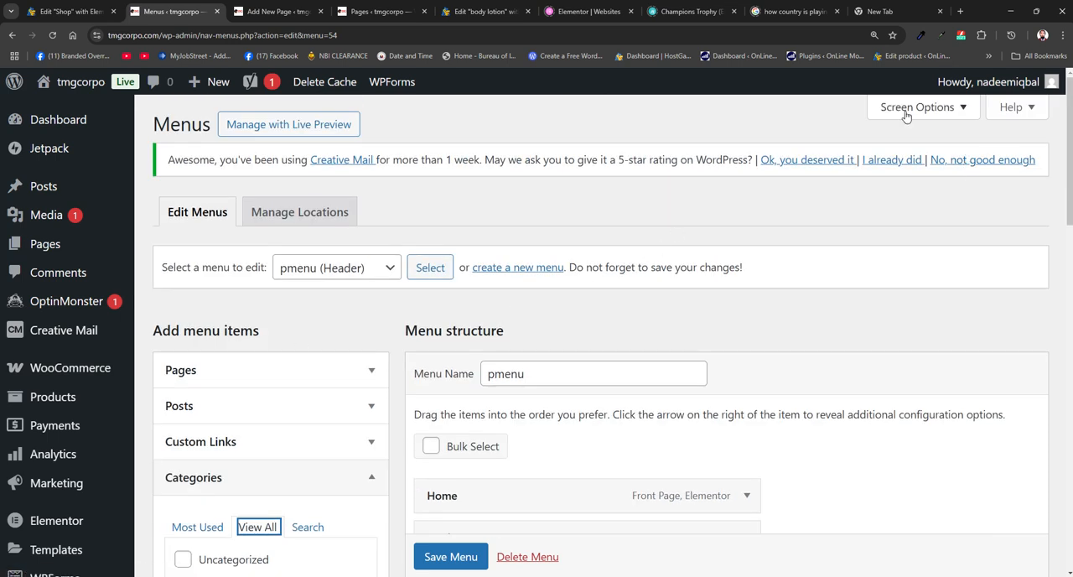
{"action": "left_click", "coordinate": [905, 108]}
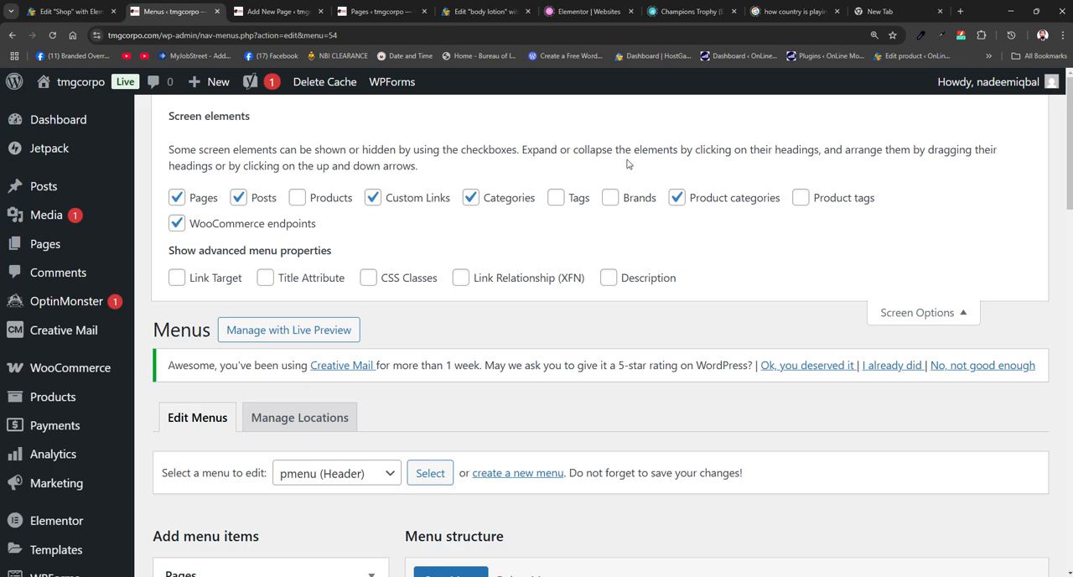
{"action": "left_click", "coordinate": [935, 323]}
{"action": "scroll", "coordinate": [604, 309], "scroll_direction": "down", "scroll_amount": 3}
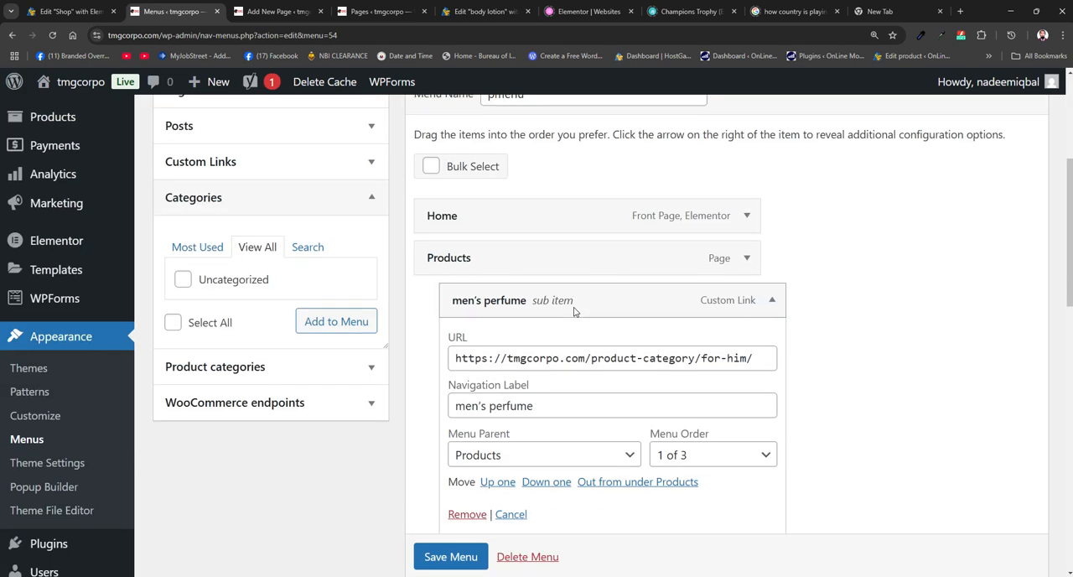
- Expand the Product categories item list and collapse the open sub-items in the menu structure
{"action": "left_click", "coordinate": [247, 376]}
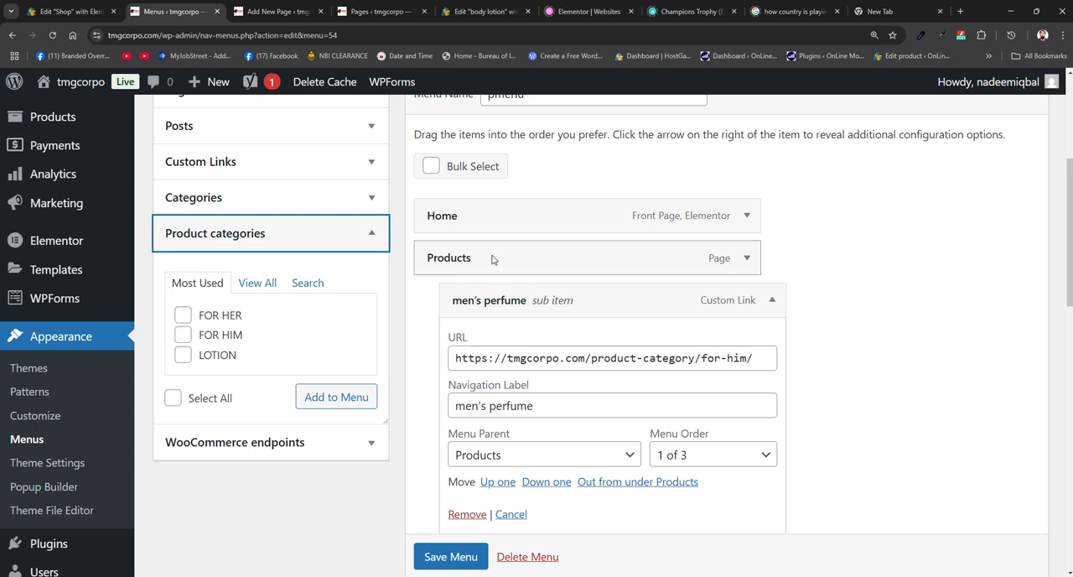
{"action": "left_click", "coordinate": [745, 260]}
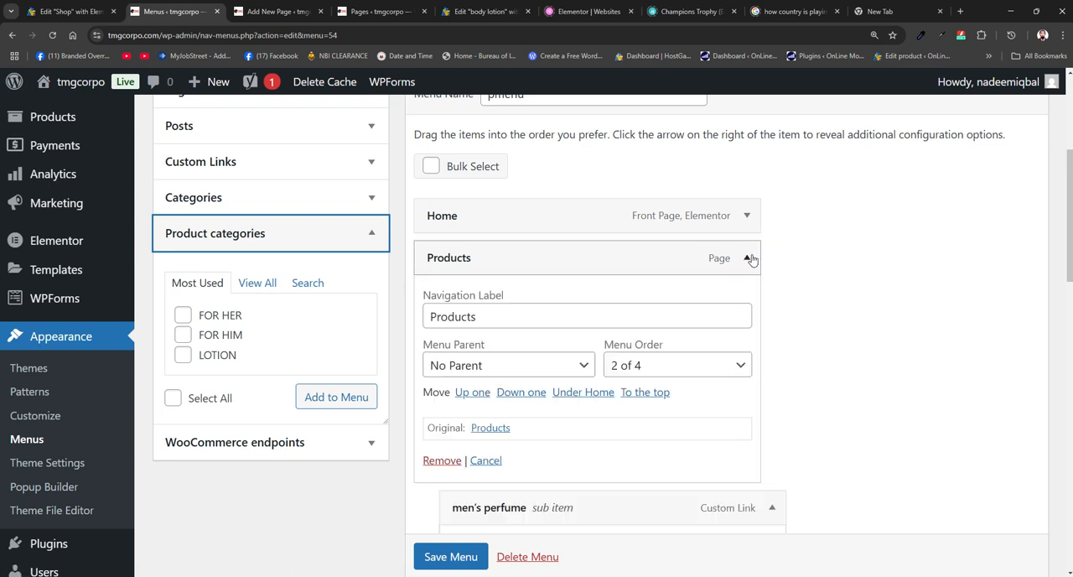
{"action": "scroll", "coordinate": [781, 342], "scroll_direction": "down", "scroll_amount": 1}
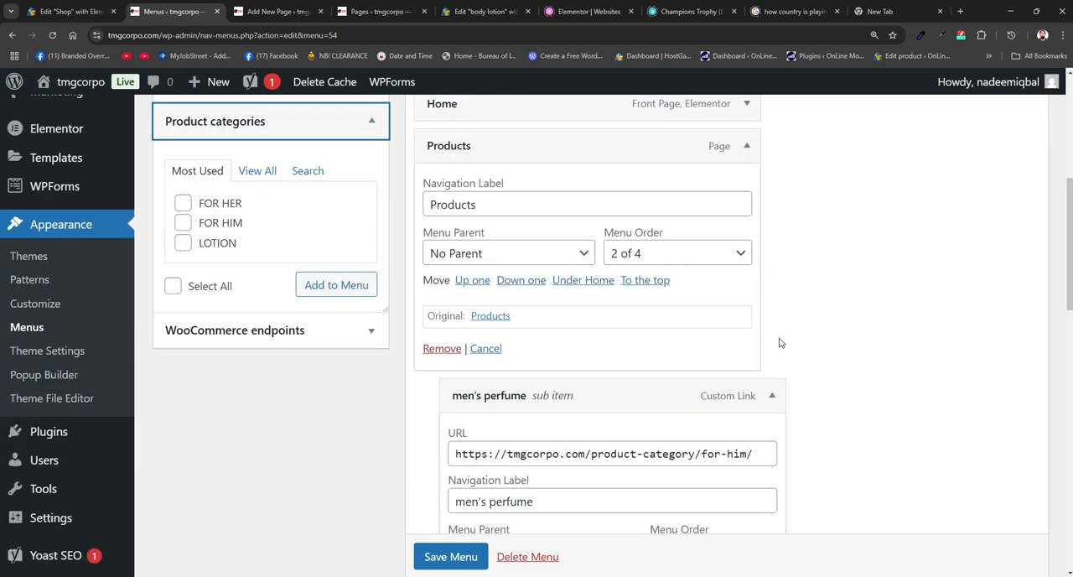
{"action": "left_click", "coordinate": [746, 146]}
{"action": "left_click", "coordinate": [770, 189]}
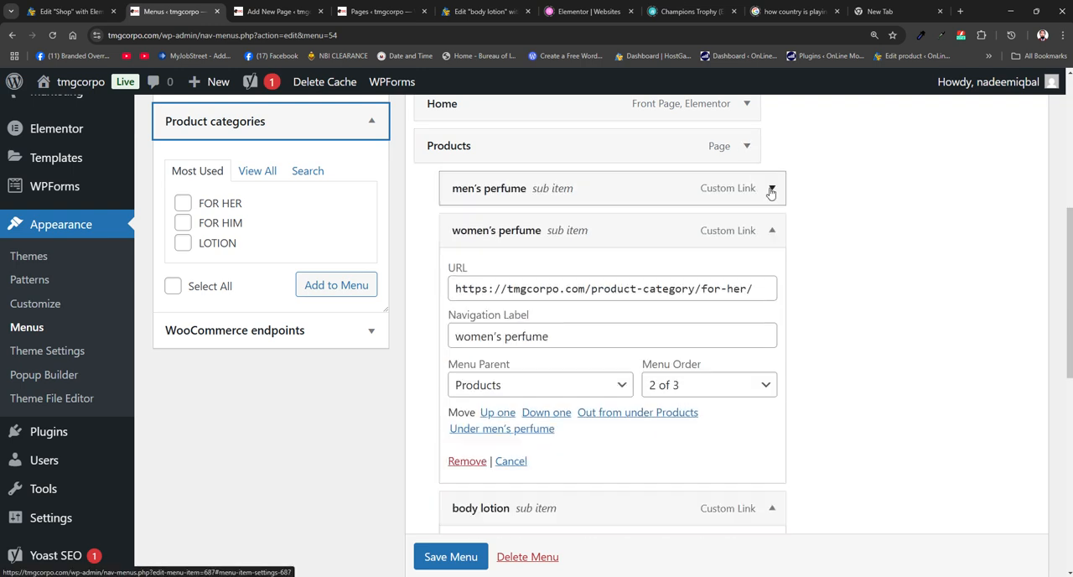
{"action": "left_click", "coordinate": [772, 231]}
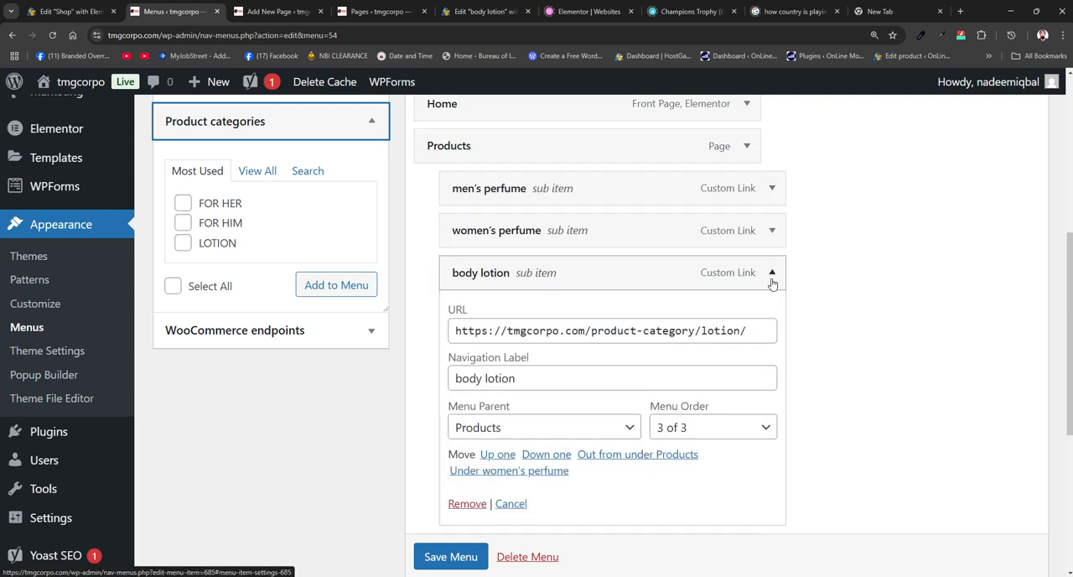
{"action": "left_click", "coordinate": [771, 274]}
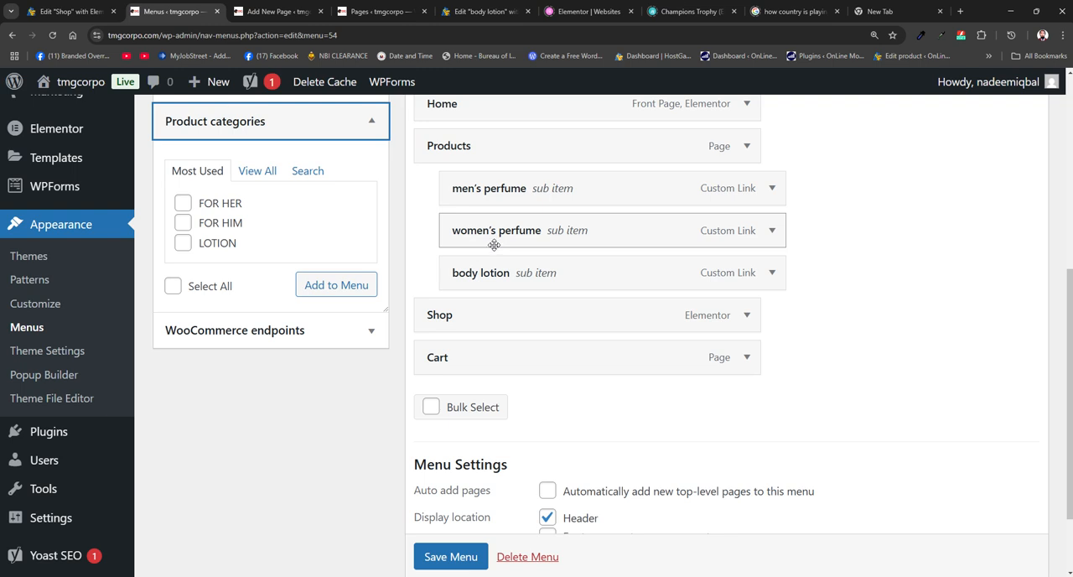
- Add the FOR HER, FOR HIM and LOTION product categories to the menu
{"action": "left_click", "coordinate": [183, 204]}
{"action": "left_click", "coordinate": [183, 223]}
{"action": "left_click", "coordinate": [182, 243]}
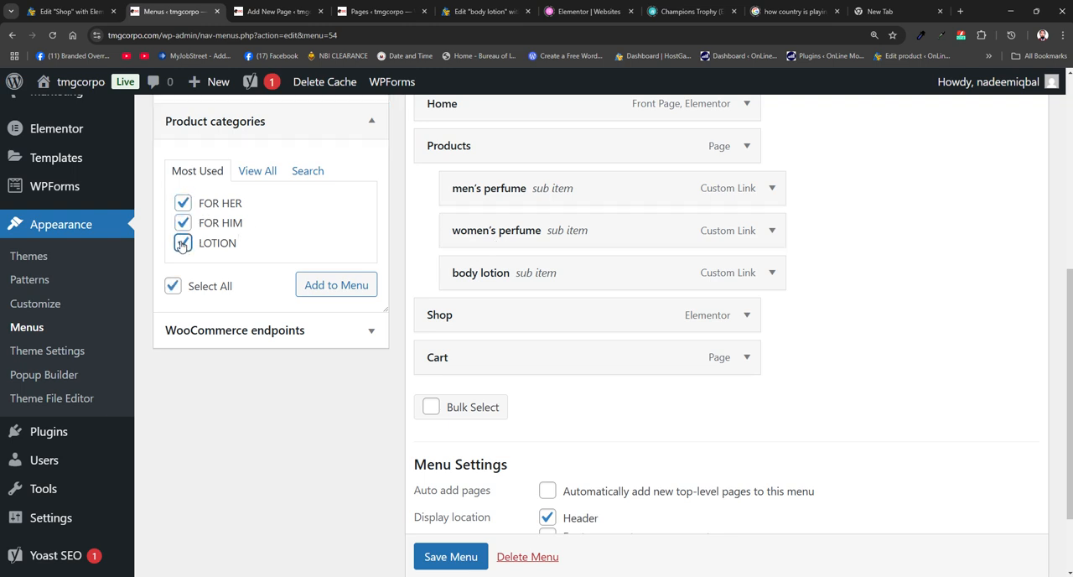
{"action": "left_click", "coordinate": [336, 289]}
{"action": "left_click", "coordinate": [336, 289]}
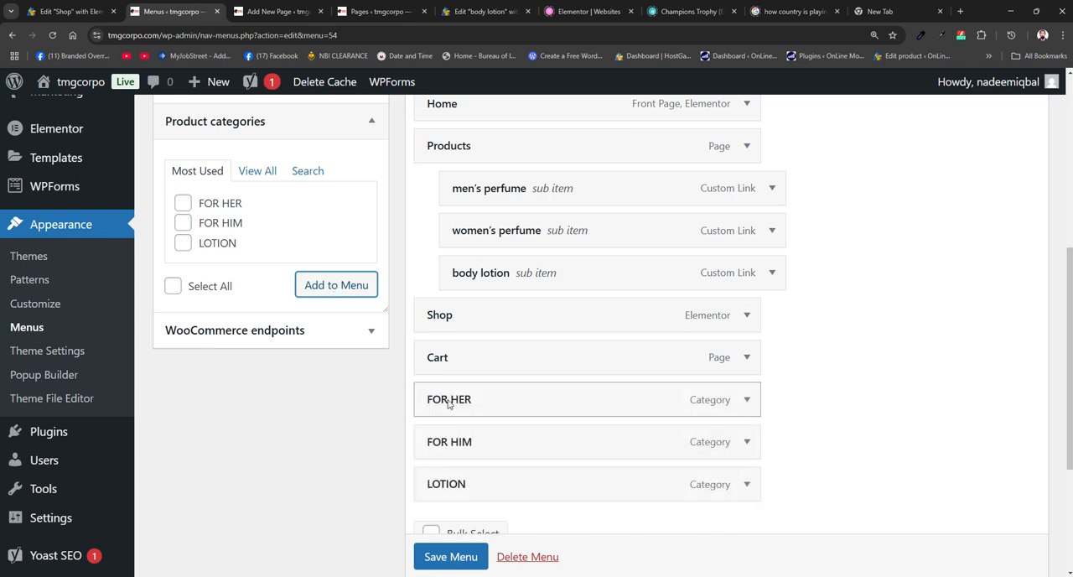
- Nest FOR HER, FOR HIM and LOTION as sub-items of Products below body lotion, and save the menu
{"action": "left_click_drag", "start_coordinate": [477, 408], "coordinate": [507, 315]}
{"action": "left_click_drag", "start_coordinate": [499, 453], "coordinate": [525, 367]}
{"action": "left_click_drag", "start_coordinate": [494, 489], "coordinate": [519, 411]}
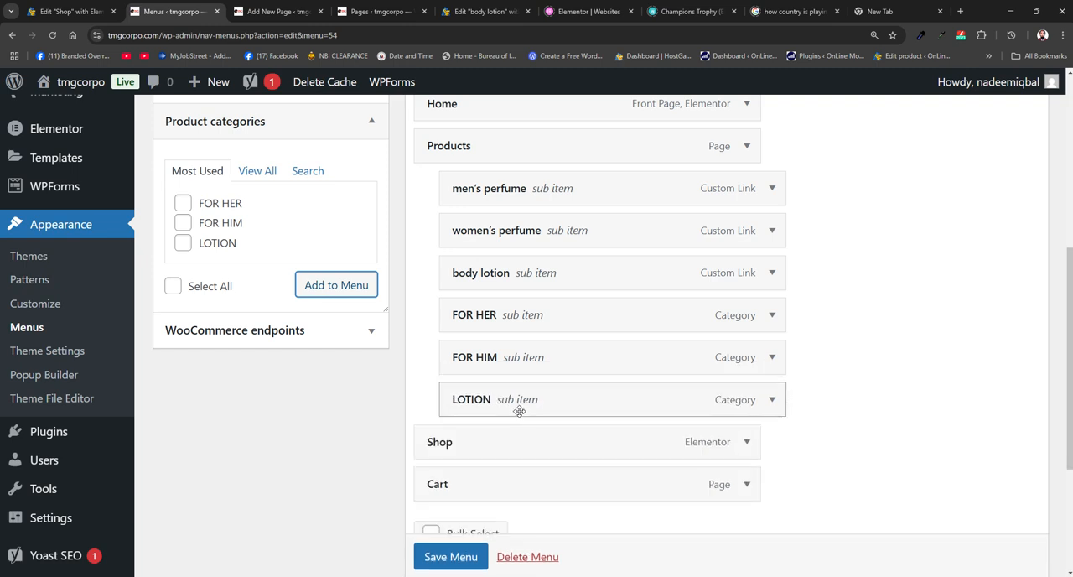
{"action": "scroll", "coordinate": [487, 486], "scroll_direction": "down", "scroll_amount": 1}
{"action": "left_click", "coordinate": [446, 557]}
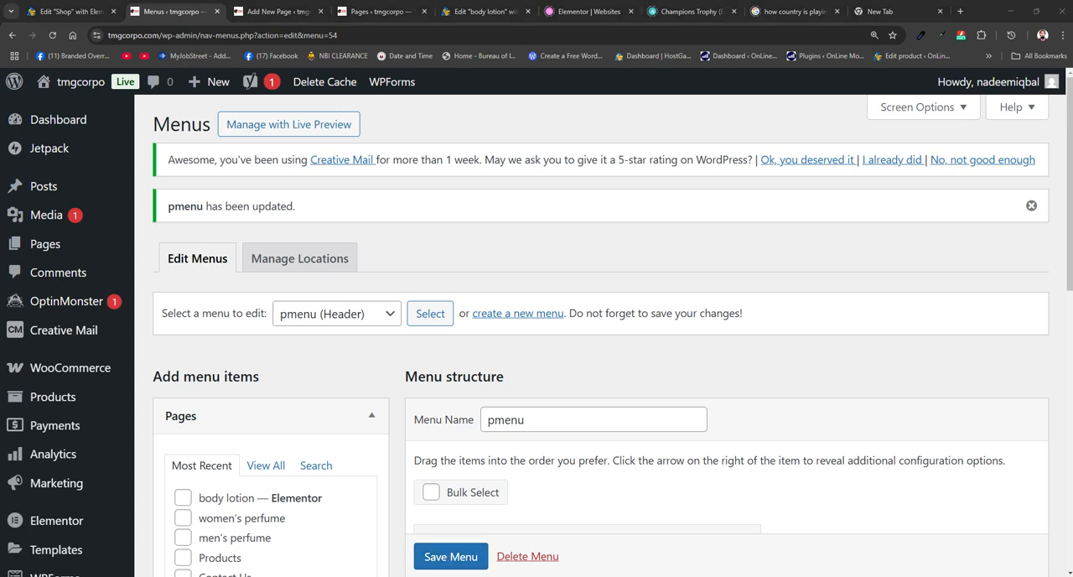
- Reload the ETERNITY product page in the other browser window and open FOR HER from the site's Products submenu
{"action": "left_click_drag", "start_coordinate": [1072, 109], "coordinate": [513, 11]}
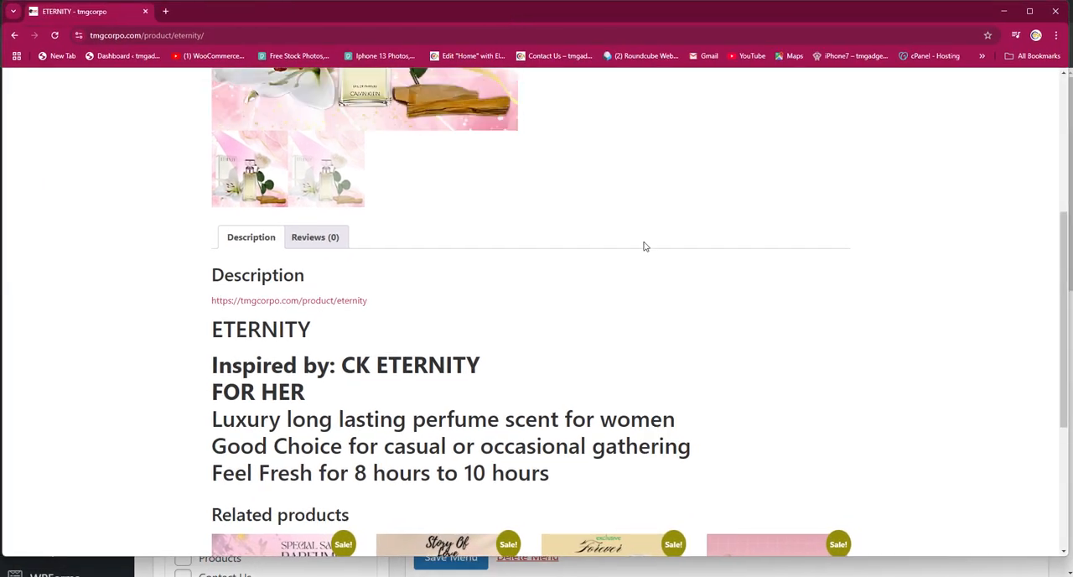
{"action": "scroll", "coordinate": [640, 235], "scroll_direction": "up", "scroll_amount": 5}
{"action": "mouse_move", "coordinate": [712, 89]}
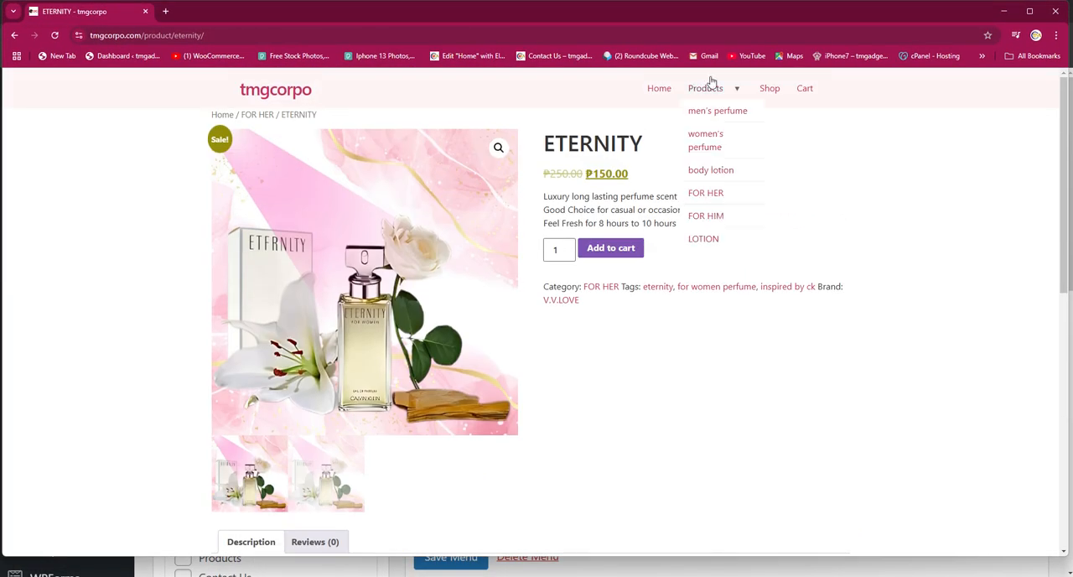
{"action": "left_click", "coordinate": [53, 36]}
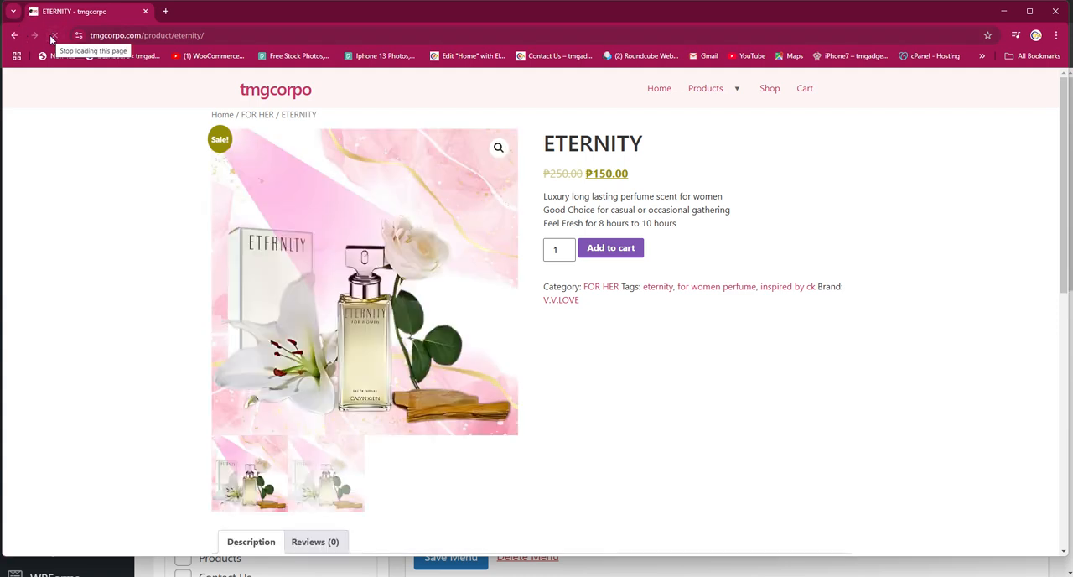
{"action": "mouse_move", "coordinate": [736, 96]}
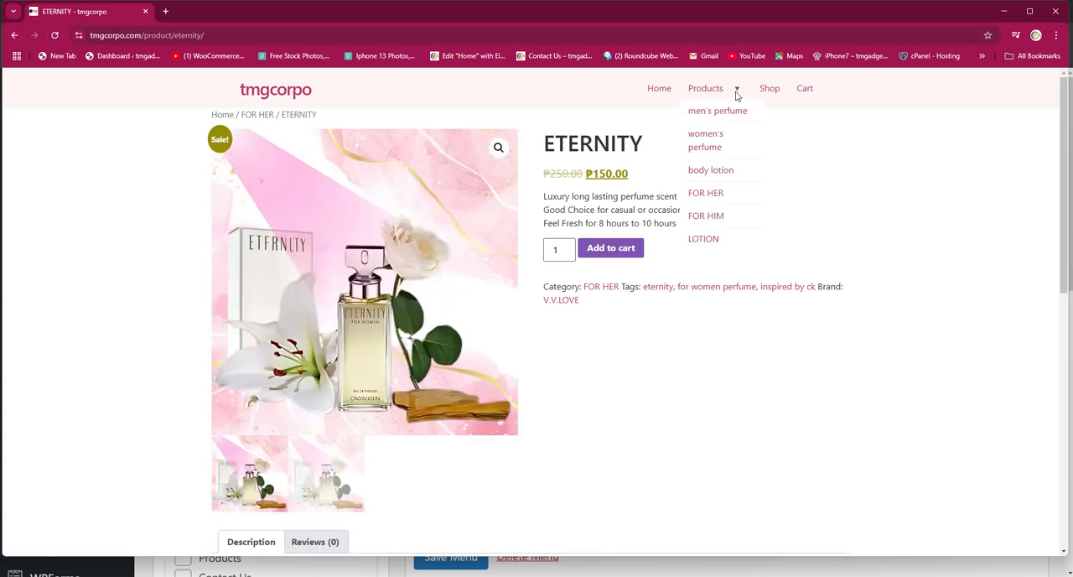
{"action": "left_click", "coordinate": [705, 193]}
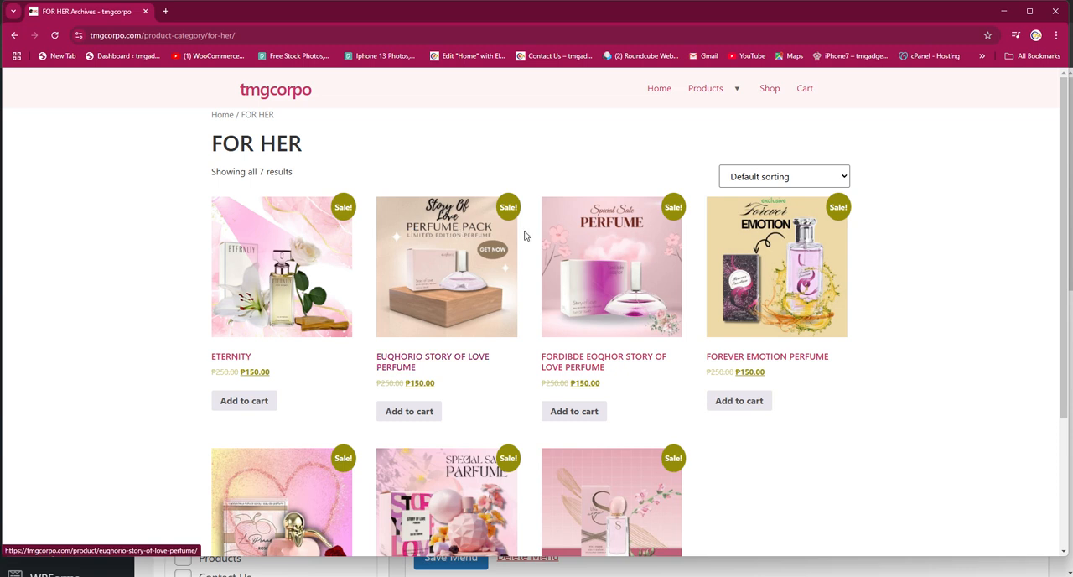
- Open the FOR HIM and LOTION category pages in turn from the live site's Products submenu
{"action": "mouse_move", "coordinate": [721, 89]}
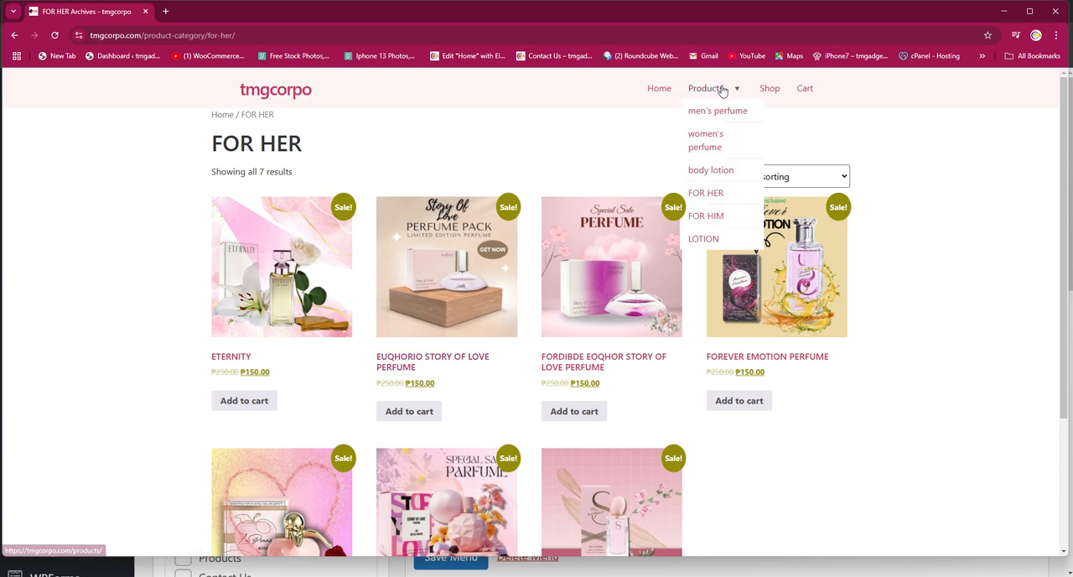
{"action": "left_click", "coordinate": [704, 217]}
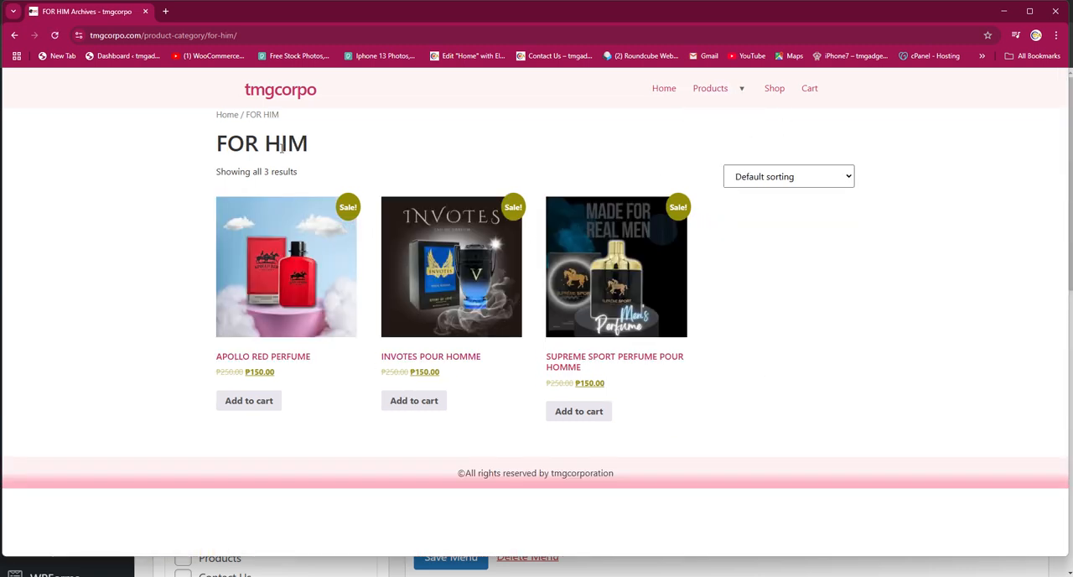
{"action": "mouse_move", "coordinate": [753, 94]}
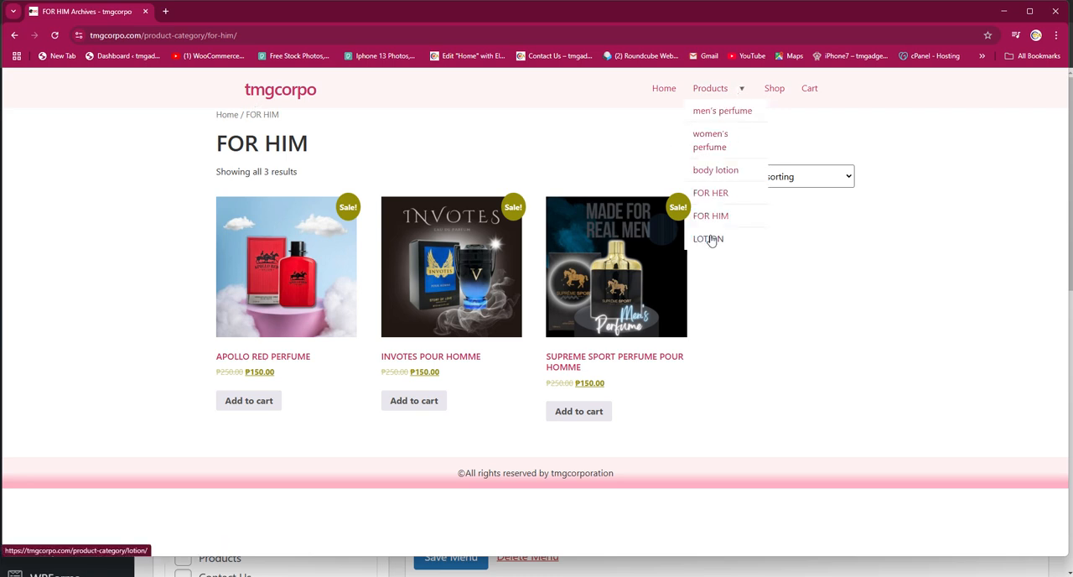
{"action": "left_click", "coordinate": [709, 239]}
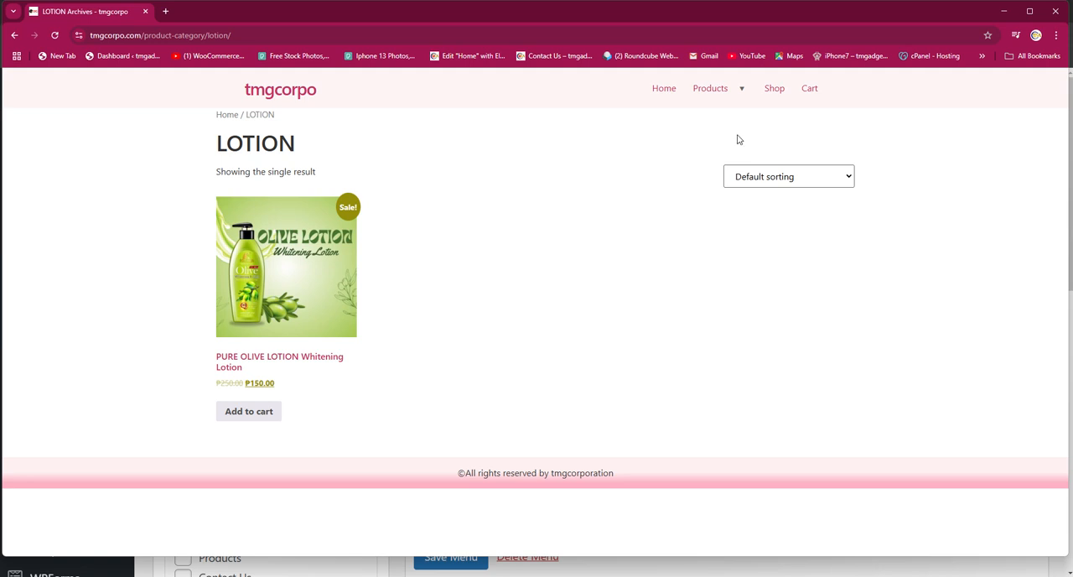
{"action": "mouse_move", "coordinate": [742, 95]}
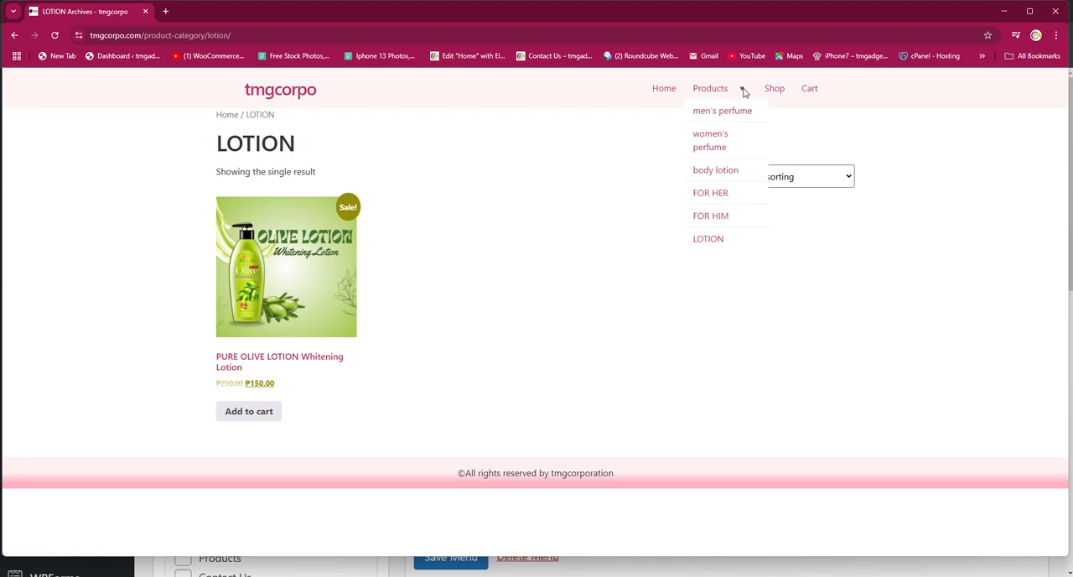
- Return to the WordPress menu editor and expand the Custom Links item form
{"action": "left_click", "coordinate": [1004, 11]}
{"action": "scroll", "coordinate": [500, 369], "scroll_direction": "down", "scroll_amount": 3}
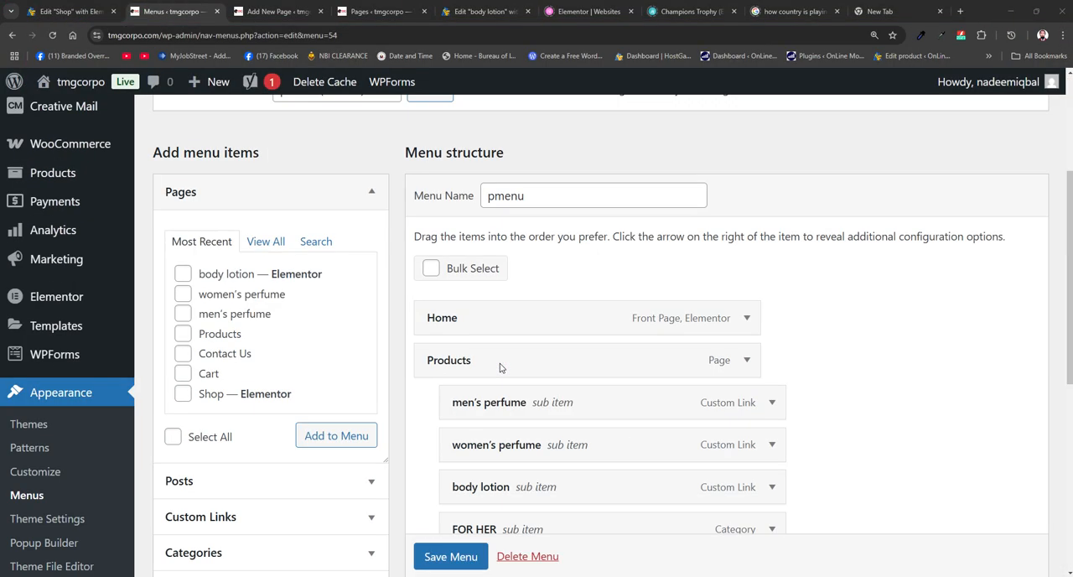
{"action": "scroll", "coordinate": [452, 407], "scroll_direction": "down", "scroll_amount": 2}
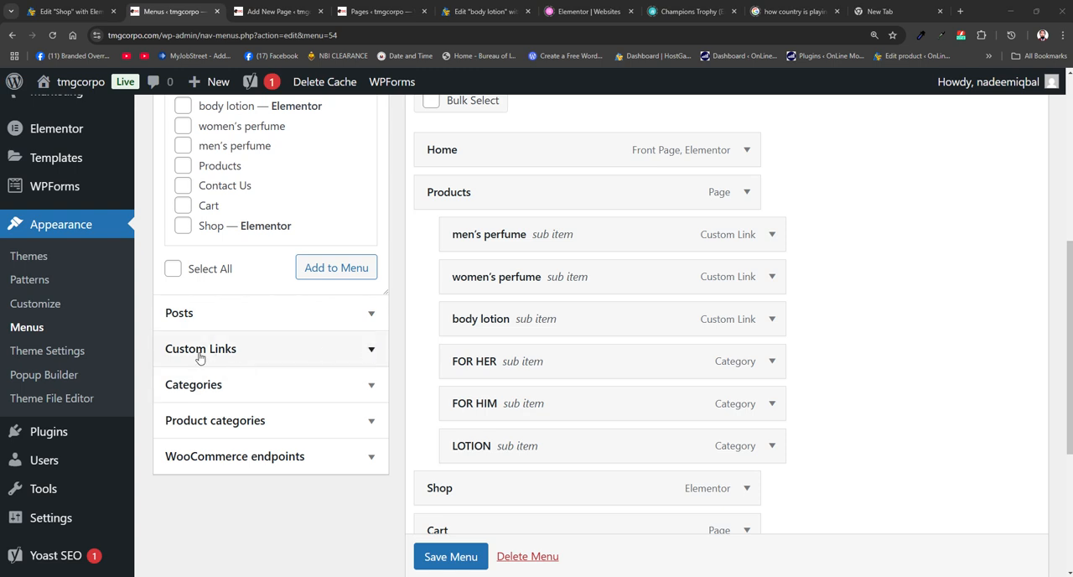
{"action": "left_click", "coordinate": [240, 355]}
{"action": "scroll", "coordinate": [320, 215], "scroll_direction": "up", "scroll_amount": 2}
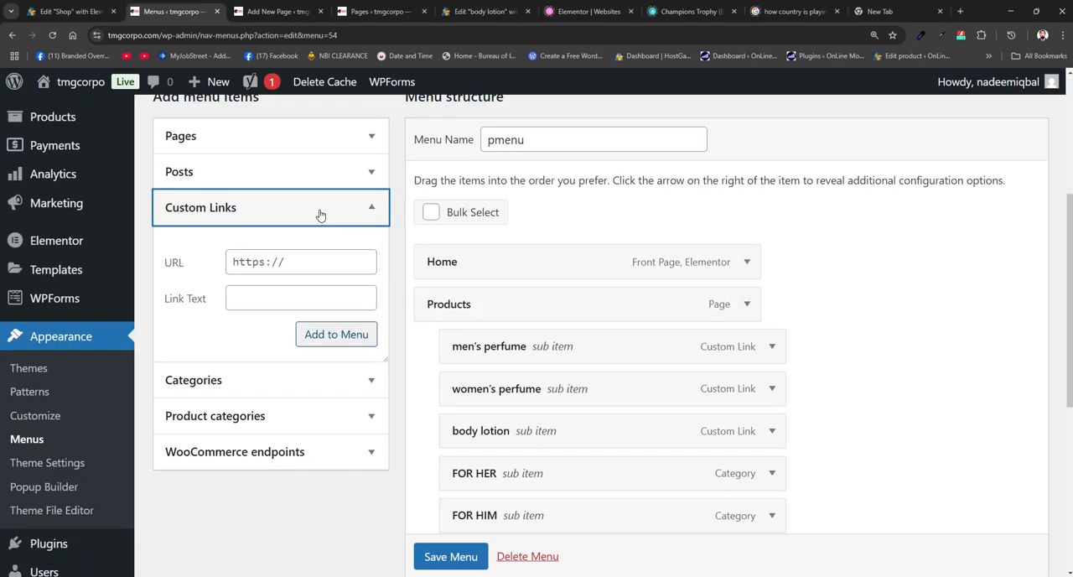
- Switch to the live site, open FOR HER from the Products submenu and copy the category page's URL
{"action": "mouse_move", "coordinate": [785, 576]}
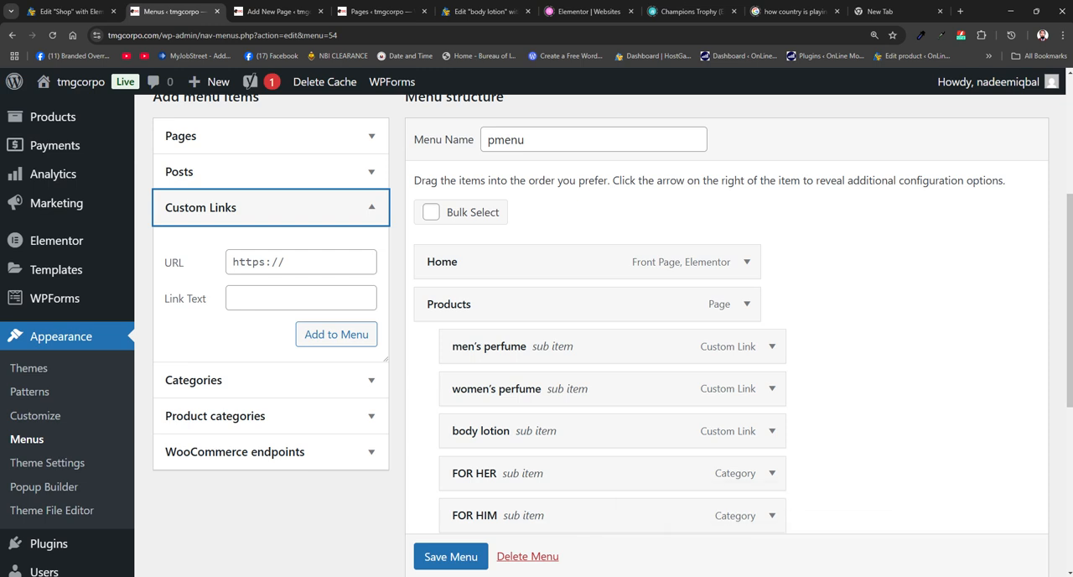
{"action": "left_click", "coordinate": [846, 550]}
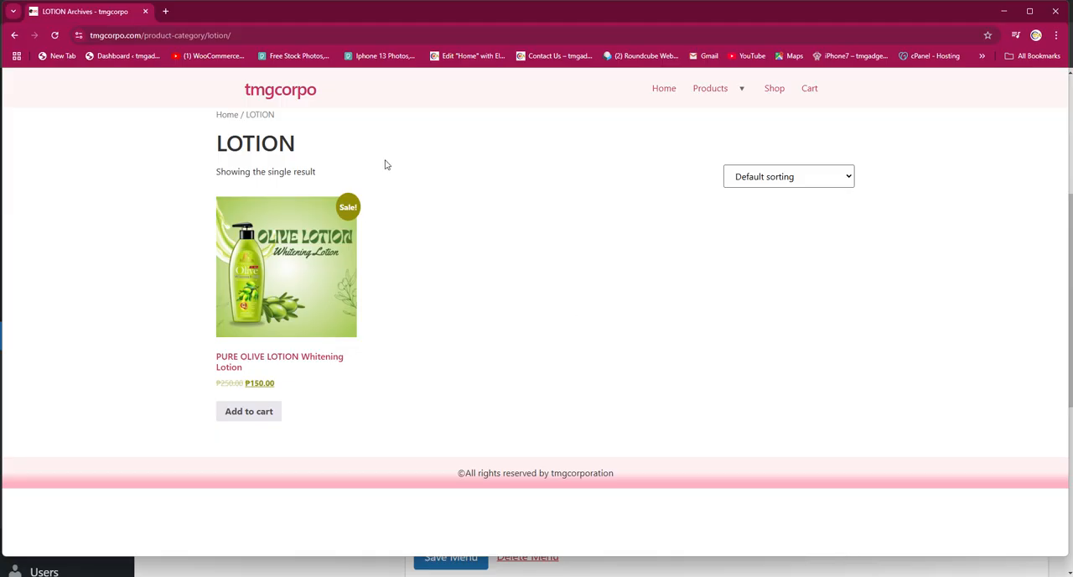
{"action": "mouse_move", "coordinate": [704, 92]}
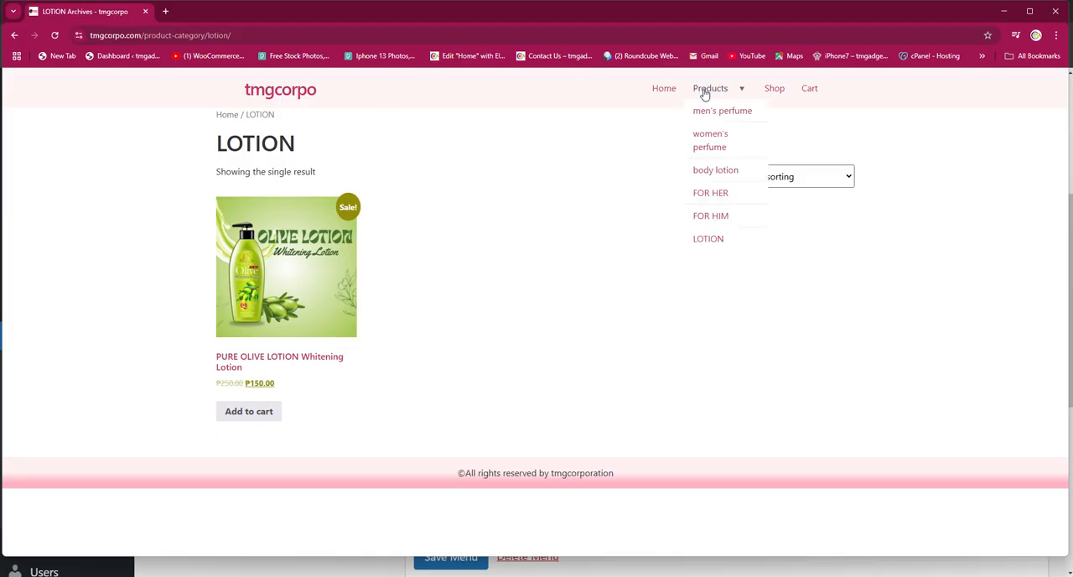
{"action": "left_click", "coordinate": [709, 193]}
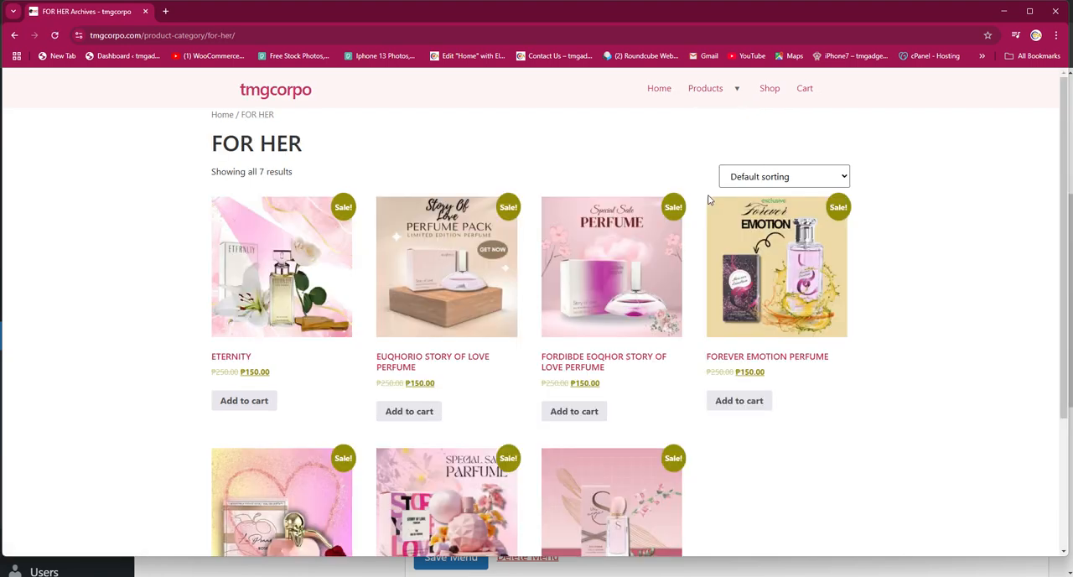
{"action": "left_click", "coordinate": [282, 37]}
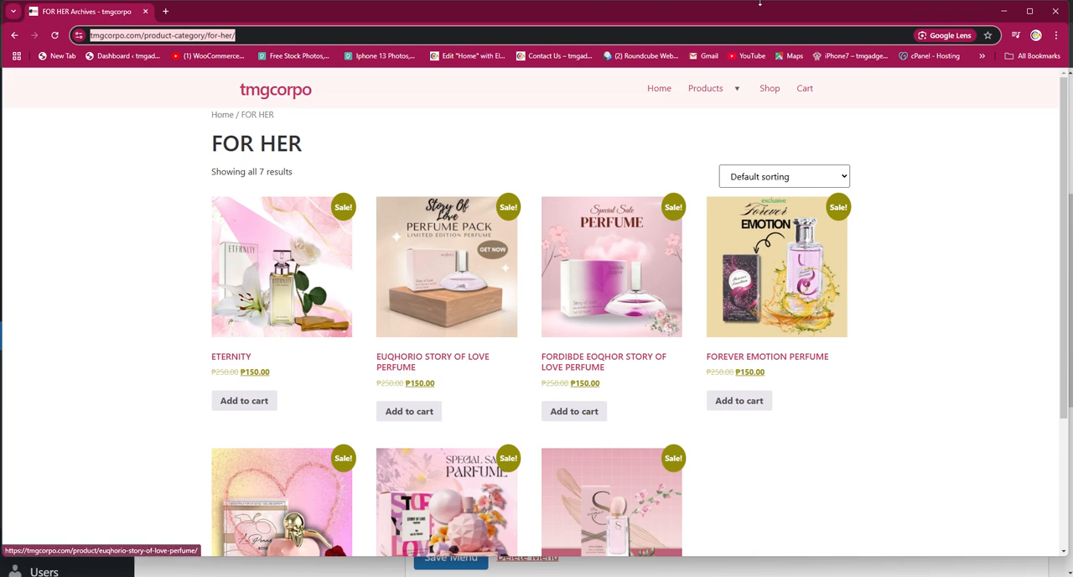
- Back in the menu editor, add a custom link to the copied FOR HER category URL with the link text "perfumes for girls"
{"action": "left_click", "coordinate": [1003, 11]}
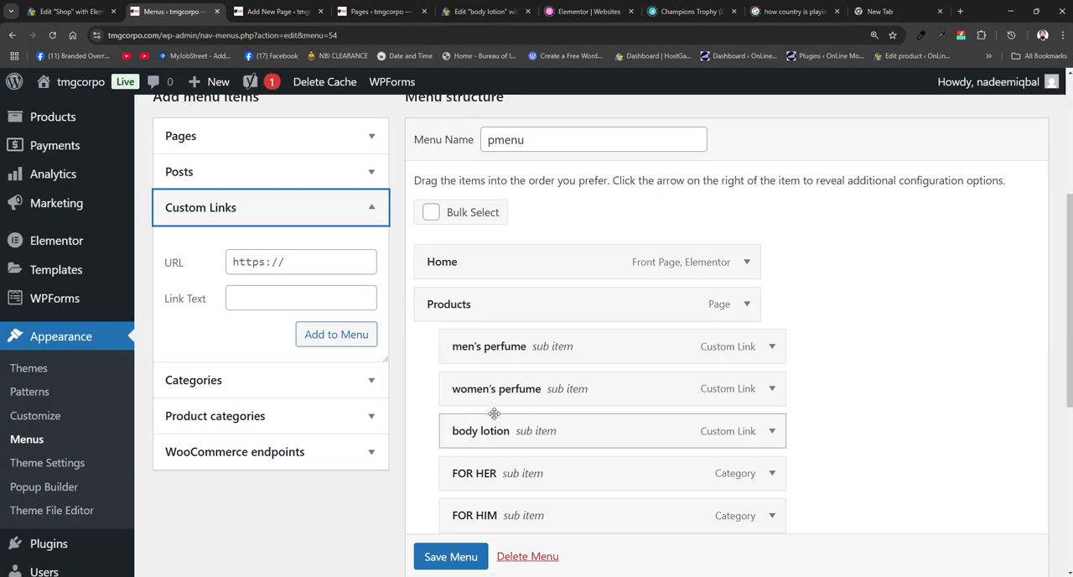
{"action": "left_click", "coordinate": [292, 263]}
{"action": "key", "text": "ctrl+v"}
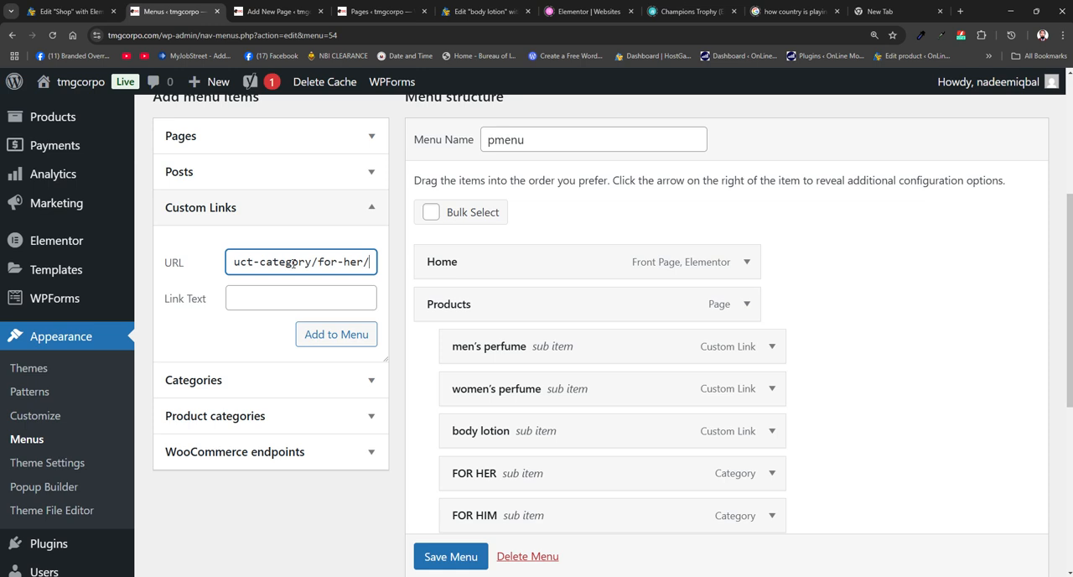
{"action": "left_click", "coordinate": [274, 302]}
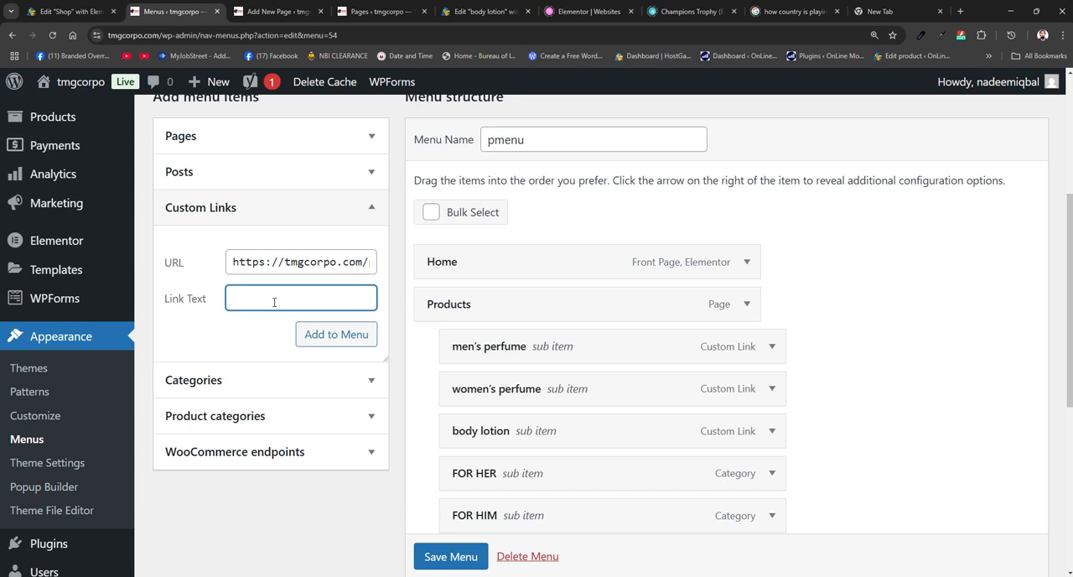
{"action": "type", "text": "perfumes for girs"}
{"action": "key", "text": "BackSpace"}
{"action": "type", "text": "ls"}
{"action": "left_click", "coordinate": [338, 338]}
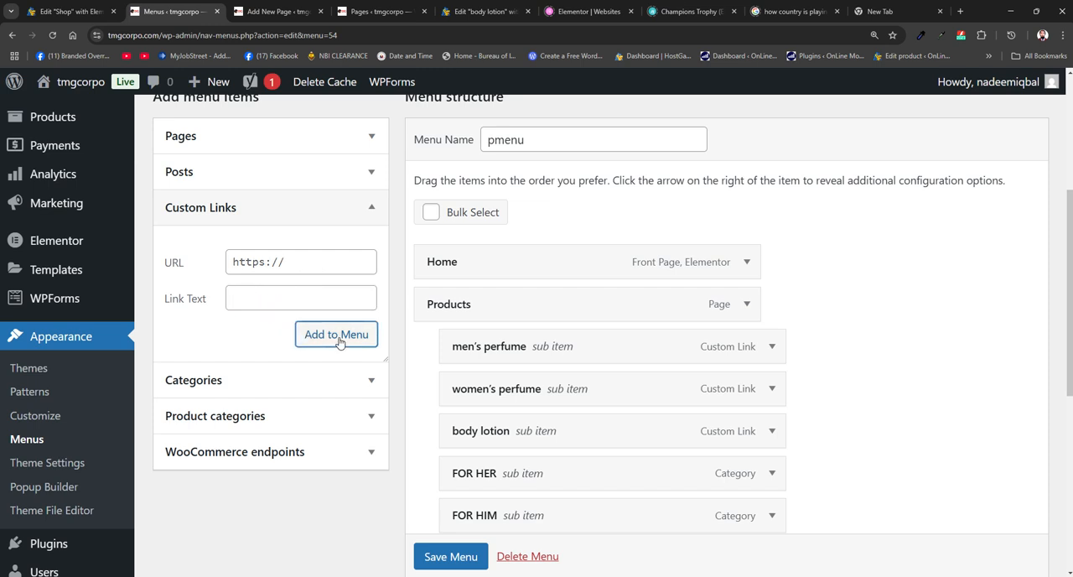
- Nest perfumes for girls as a sub-item of Products below LOTION, and save the menu
{"action": "scroll", "coordinate": [510, 386], "scroll_direction": "down", "scroll_amount": 3}
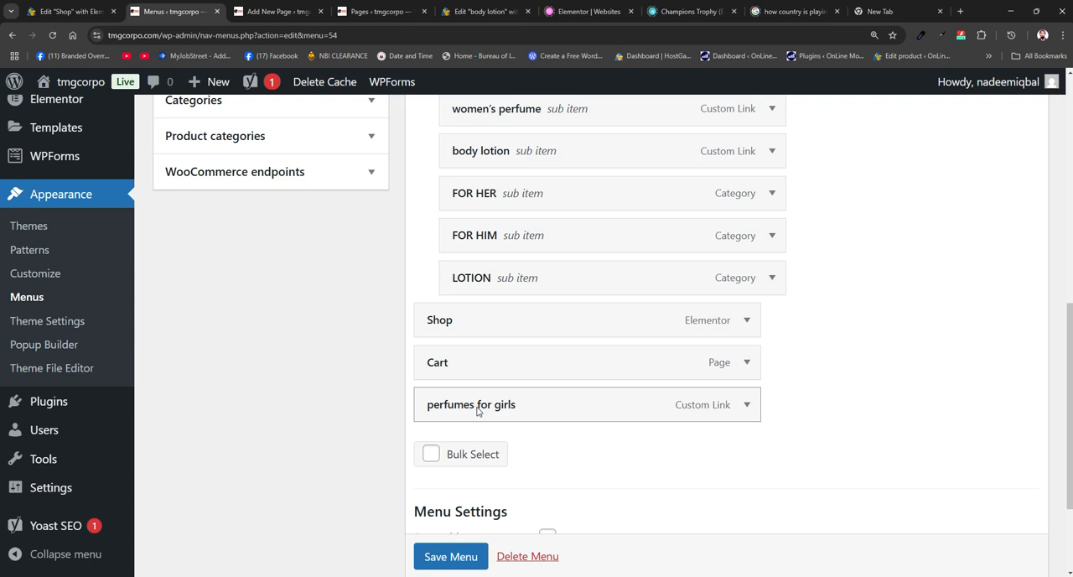
{"action": "left_click_drag", "start_coordinate": [477, 411], "coordinate": [500, 316]}
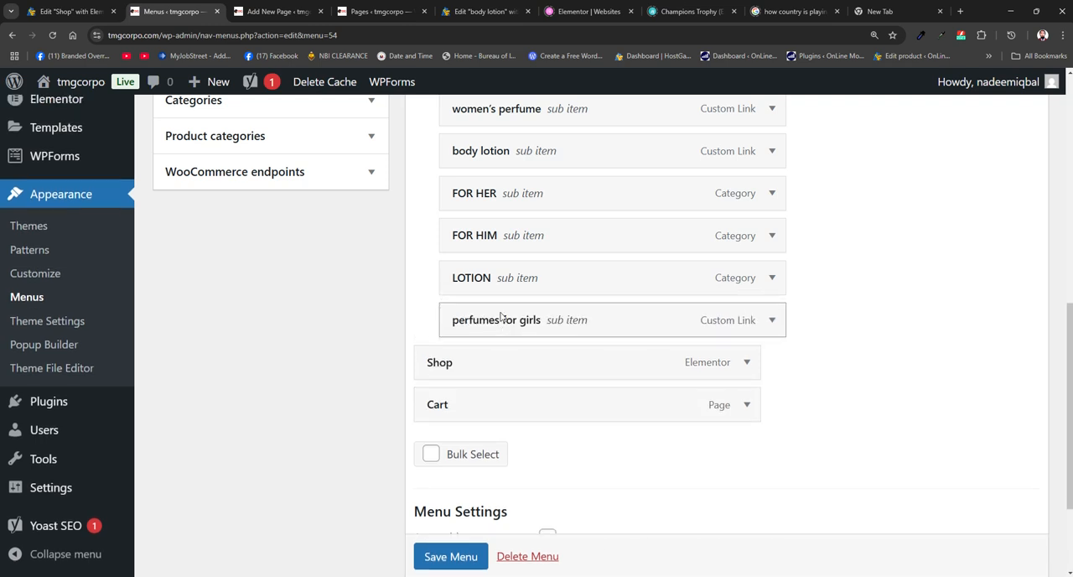
{"action": "scroll", "coordinate": [447, 555], "scroll_direction": "down", "scroll_amount": 1}
{"action": "left_click", "coordinate": [449, 555]}
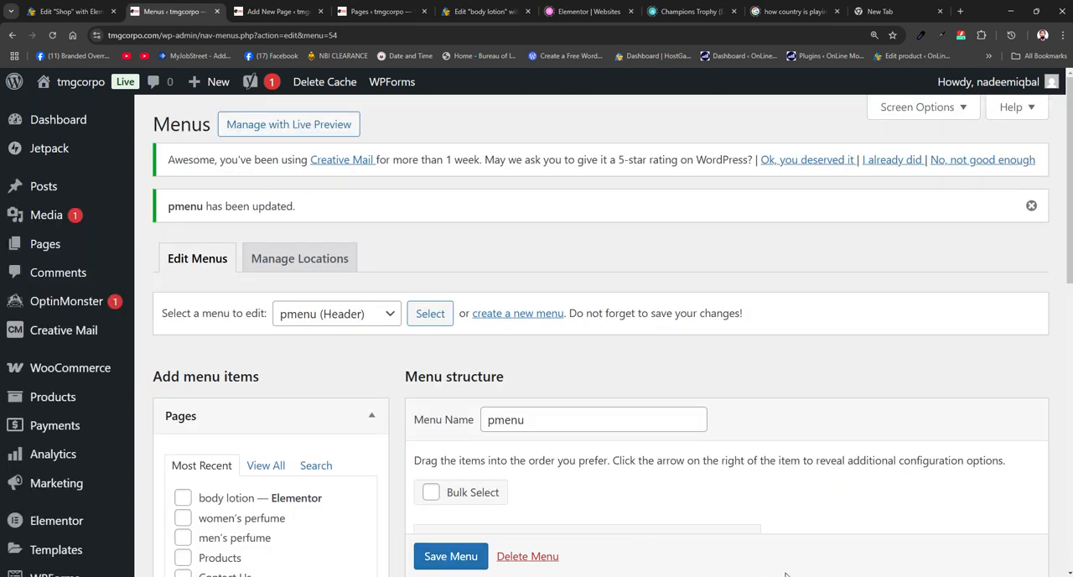
- Reload the FOR HER page on the live site and open perfumes for girls from the Products submenu
{"action": "left_click", "coordinate": [850, 546]}
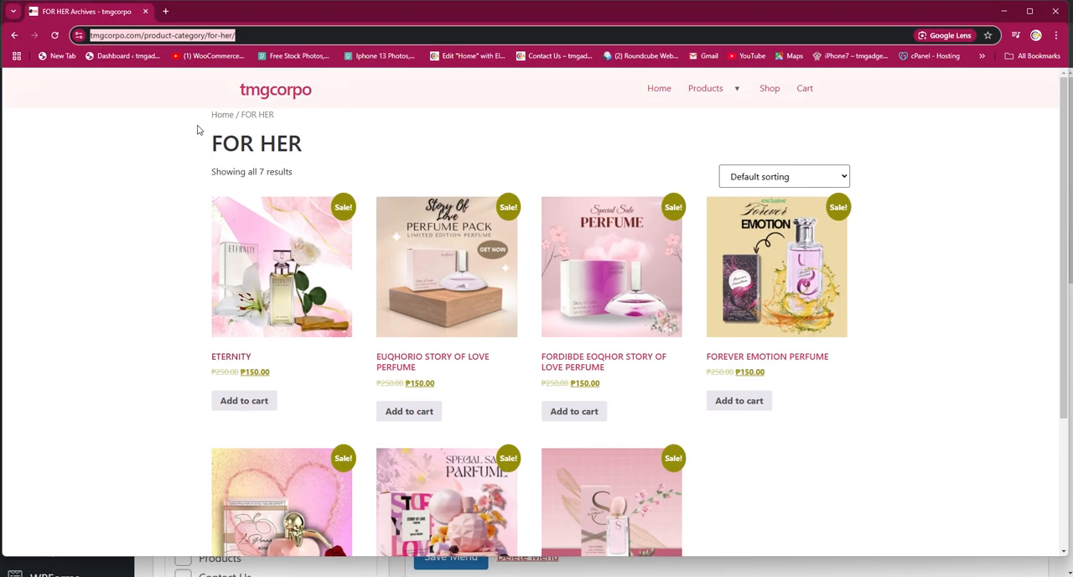
{"action": "left_click", "coordinate": [53, 39]}
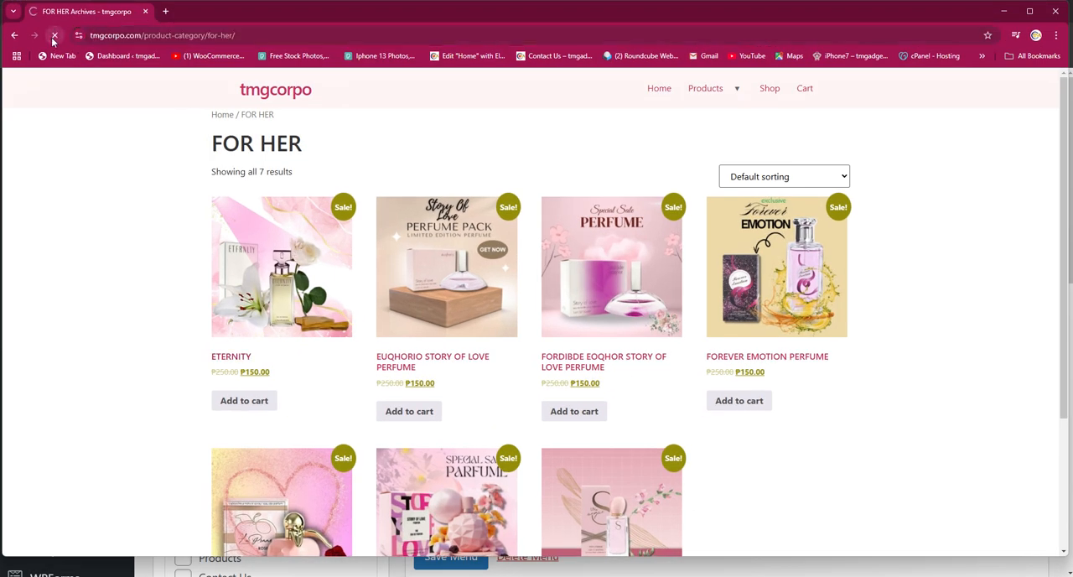
{"action": "mouse_move", "coordinate": [726, 91]}
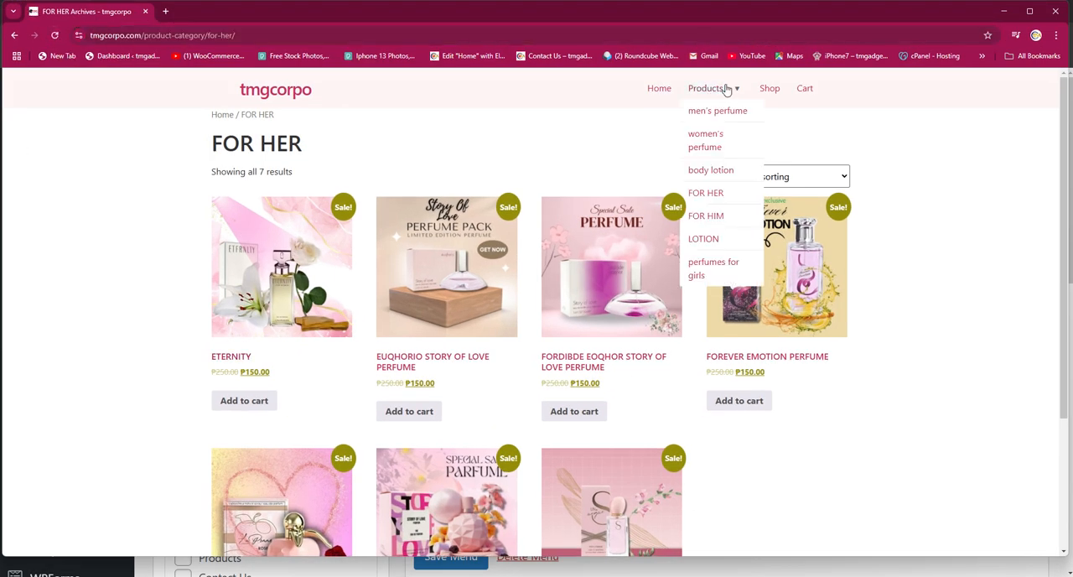
{"action": "left_click", "coordinate": [715, 266]}
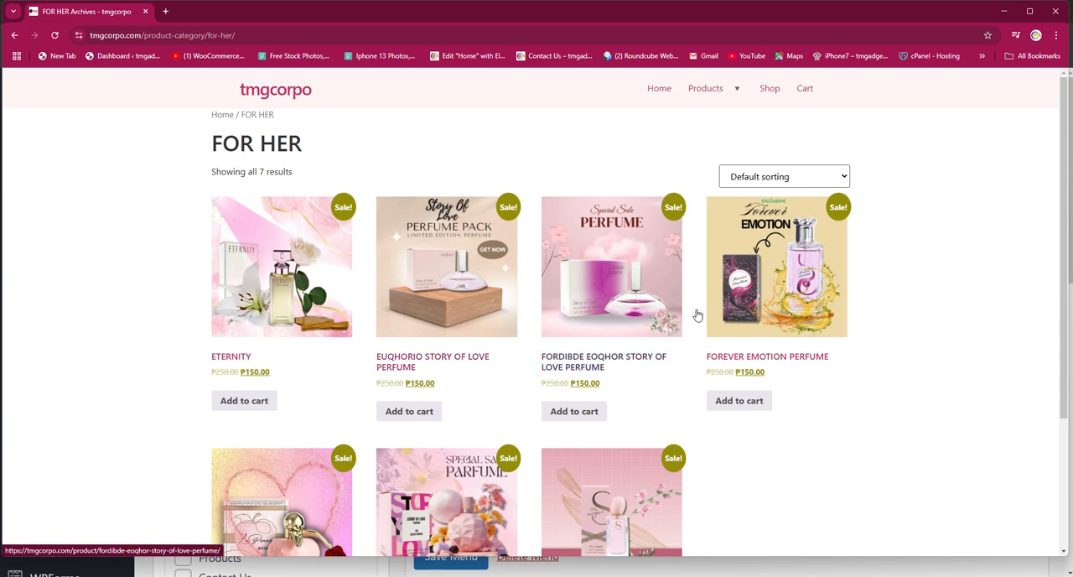
{"action": "mouse_move", "coordinate": [716, 92]}
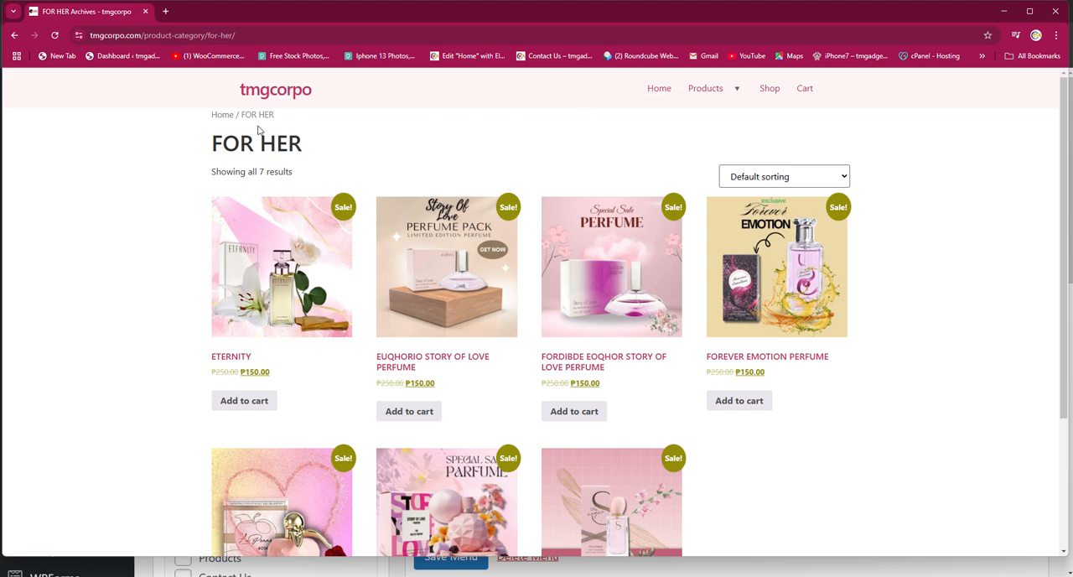
- Return to the WordPress admin window and open the list of all pages
{"action": "left_click", "coordinate": [1003, 11]}
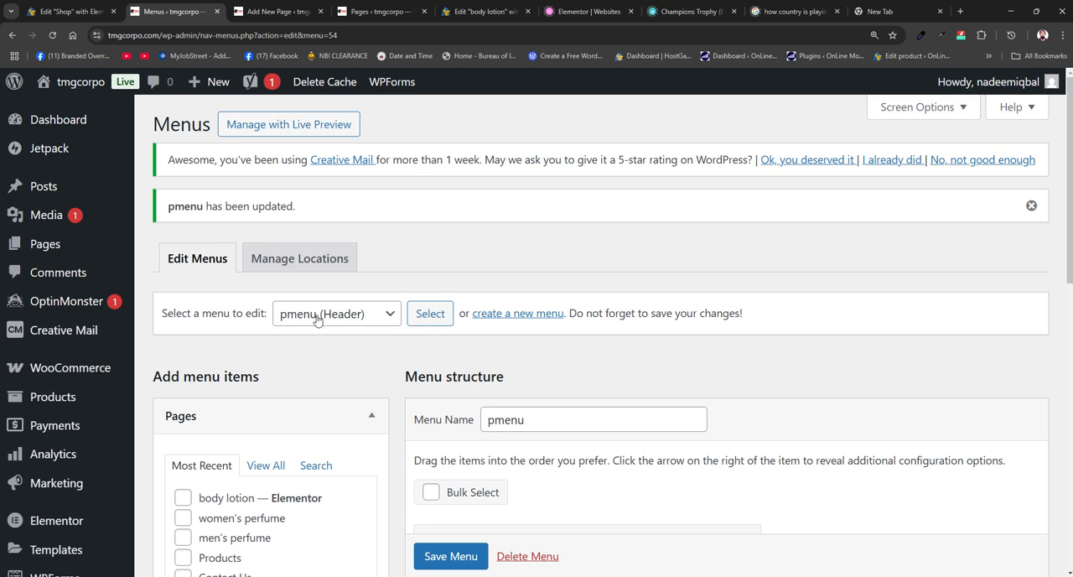
{"action": "scroll", "coordinate": [304, 389], "scroll_direction": "down", "scroll_amount": 2}
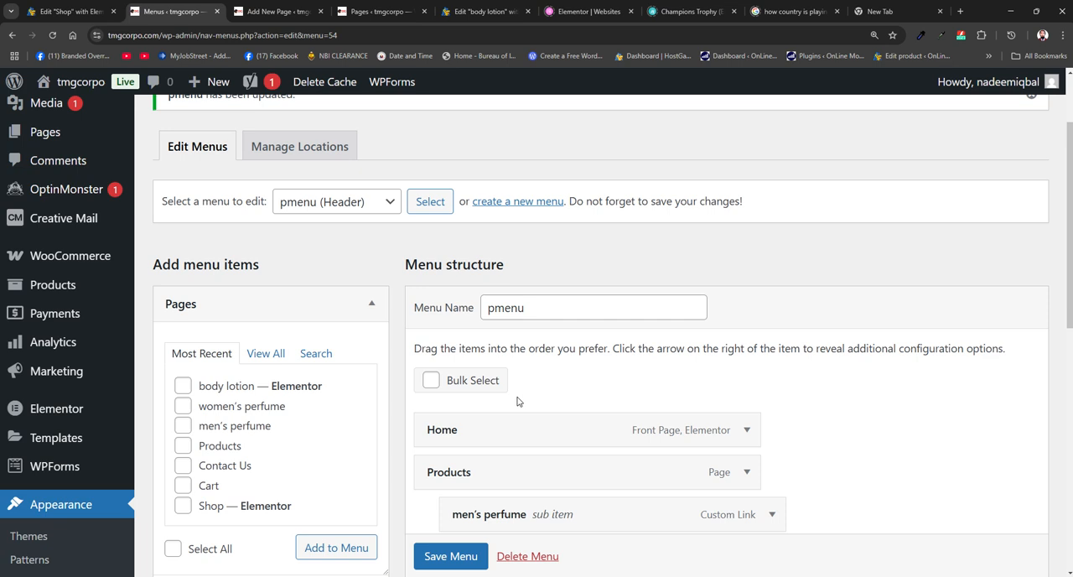
{"action": "mouse_move", "coordinate": [42, 429]}
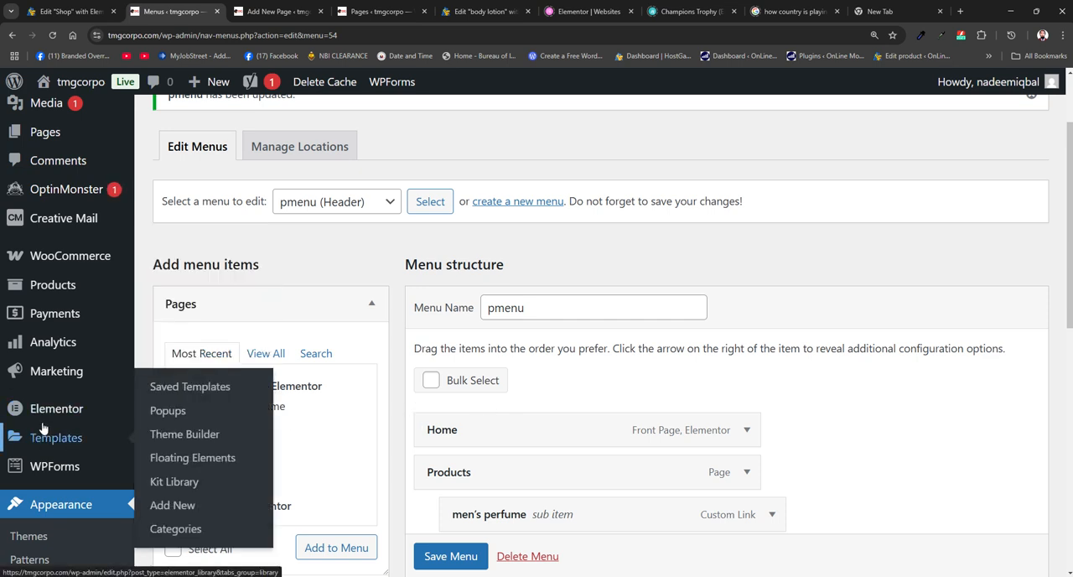
{"action": "scroll", "coordinate": [29, 260], "scroll_direction": "up", "scroll_amount": 2}
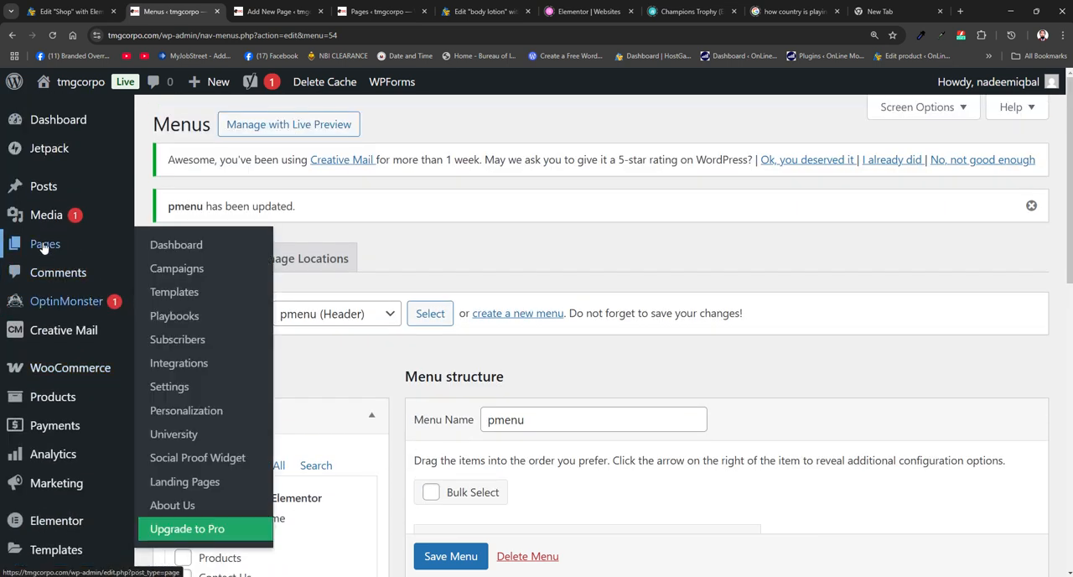
{"action": "left_click", "coordinate": [196, 250]}
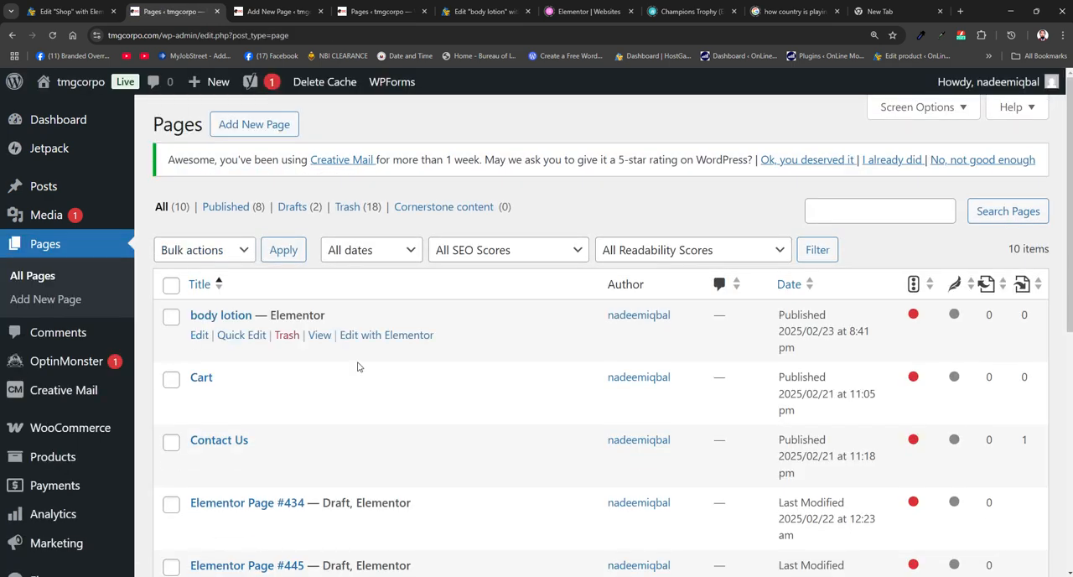
- Open the women's perfume page for editing and switch it to the Elementor editor
{"action": "scroll", "coordinate": [359, 367], "scroll_direction": "down", "scroll_amount": 2}
{"action": "scroll", "coordinate": [359, 366], "scroll_direction": "down", "scroll_amount": 3}
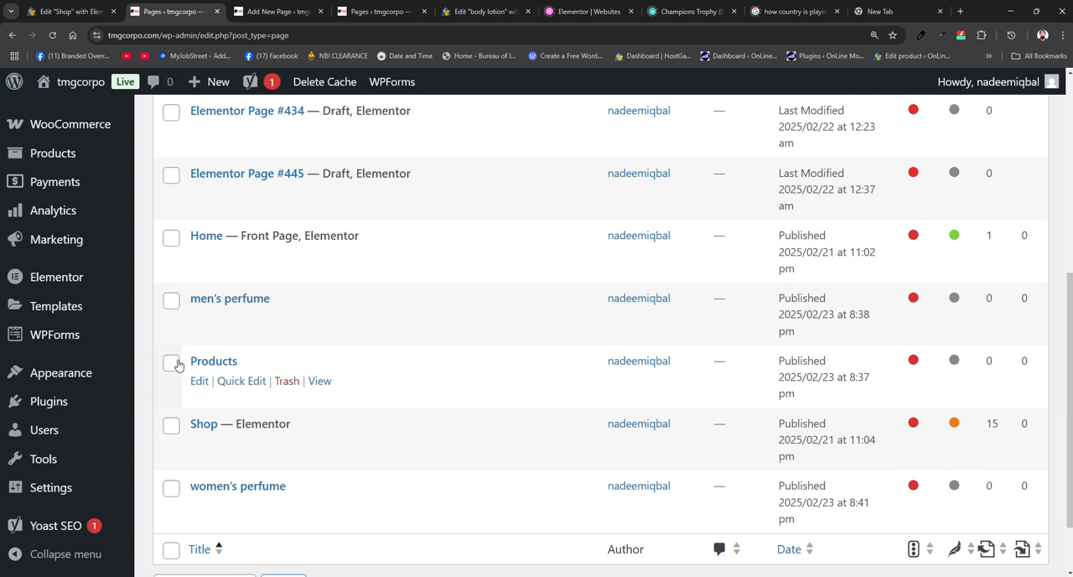
{"action": "scroll", "coordinate": [177, 364], "scroll_direction": "down", "scroll_amount": 1}
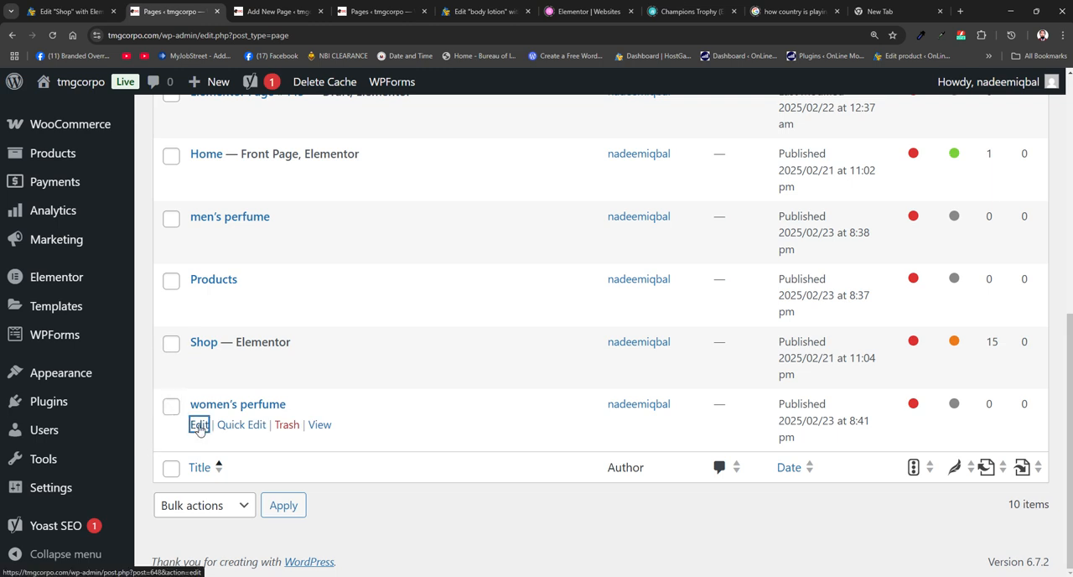
{"action": "left_click", "coordinate": [199, 425]}
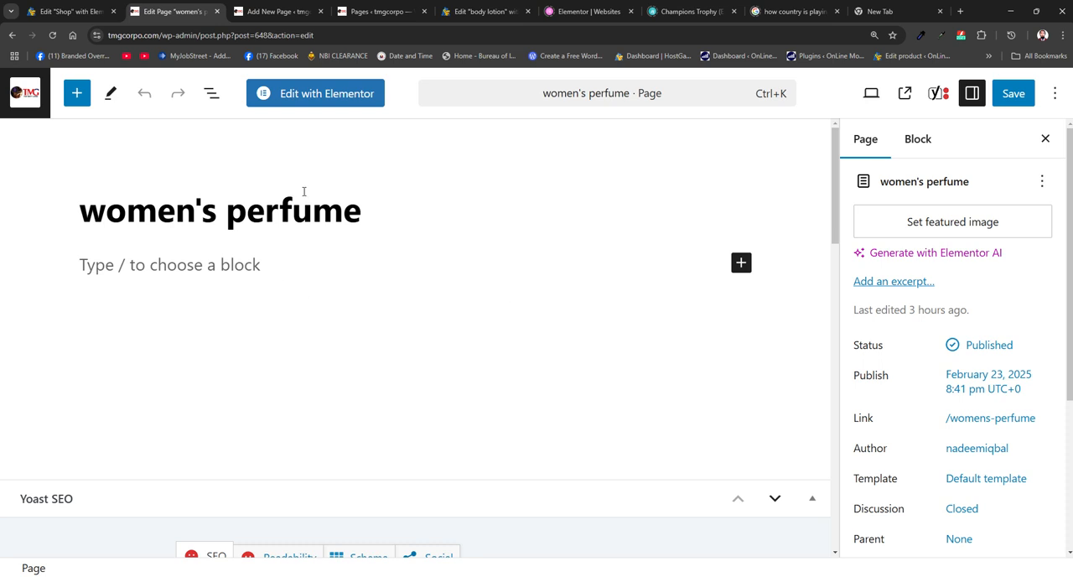
{"action": "left_click", "coordinate": [329, 99]}
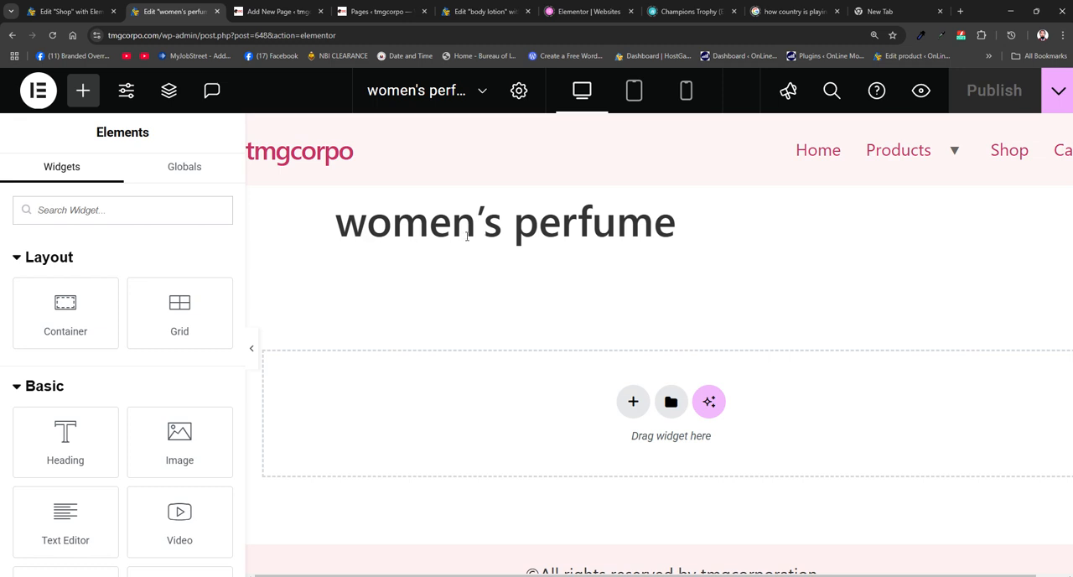
- Try hiding the women's perfume page title in the page settings, and switch Hide Title back off
{"action": "left_click", "coordinate": [519, 92]}
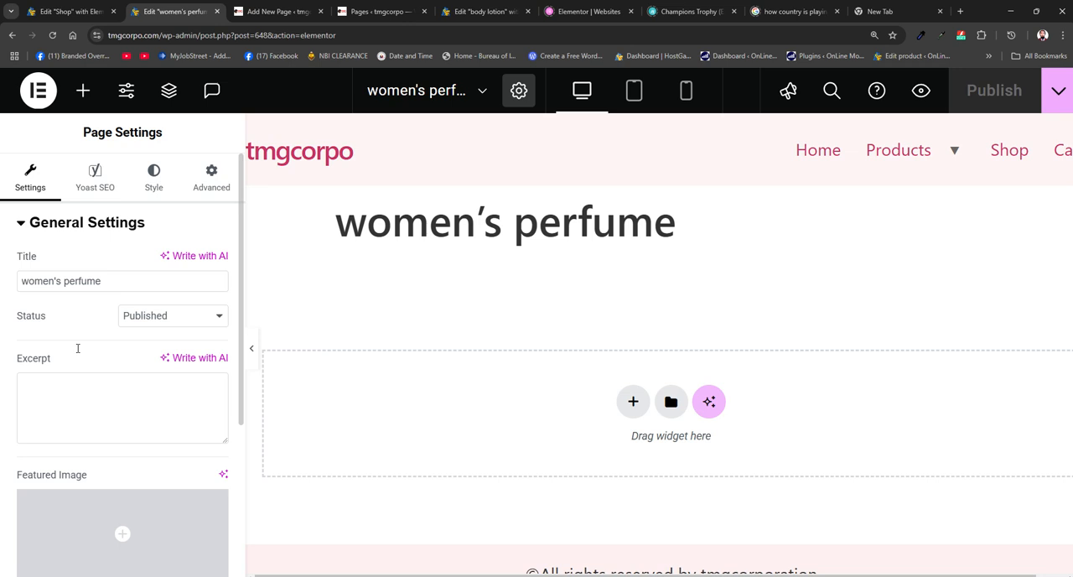
{"action": "scroll", "coordinate": [76, 350], "scroll_direction": "down", "scroll_amount": 3}
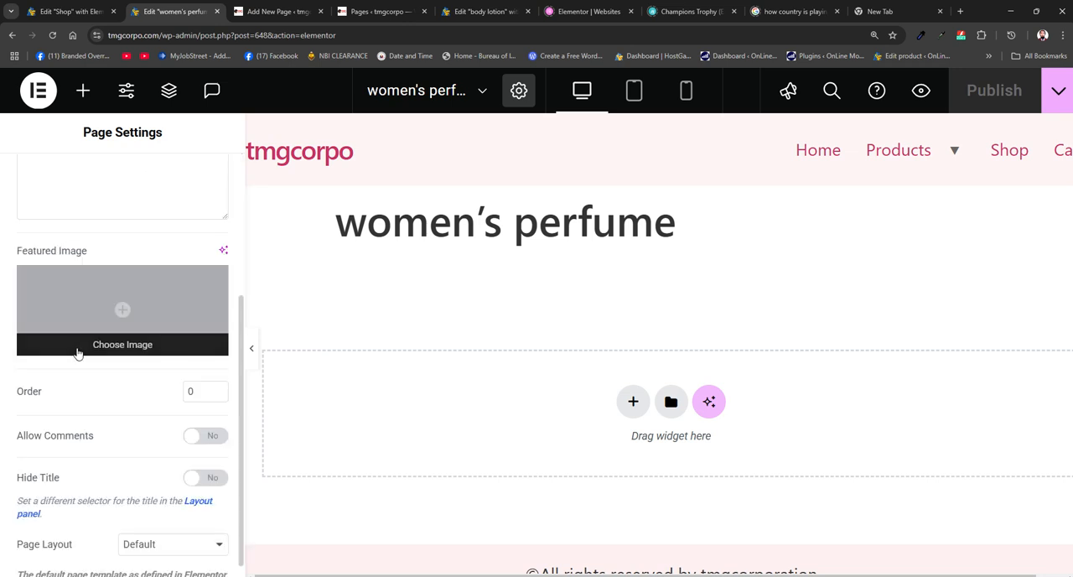
{"action": "left_click", "coordinate": [210, 453]}
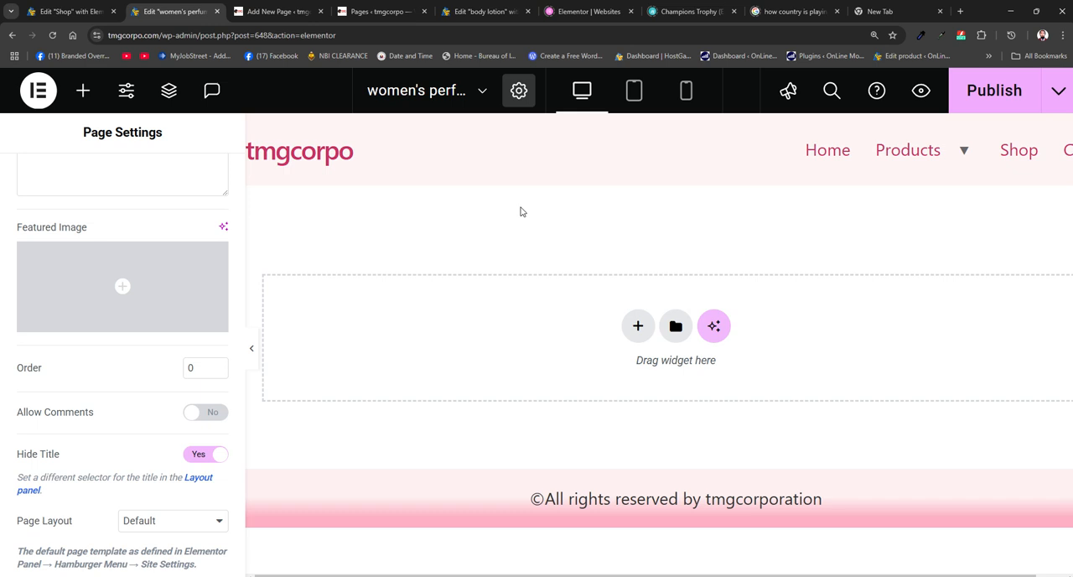
{"action": "left_click", "coordinate": [192, 455]}
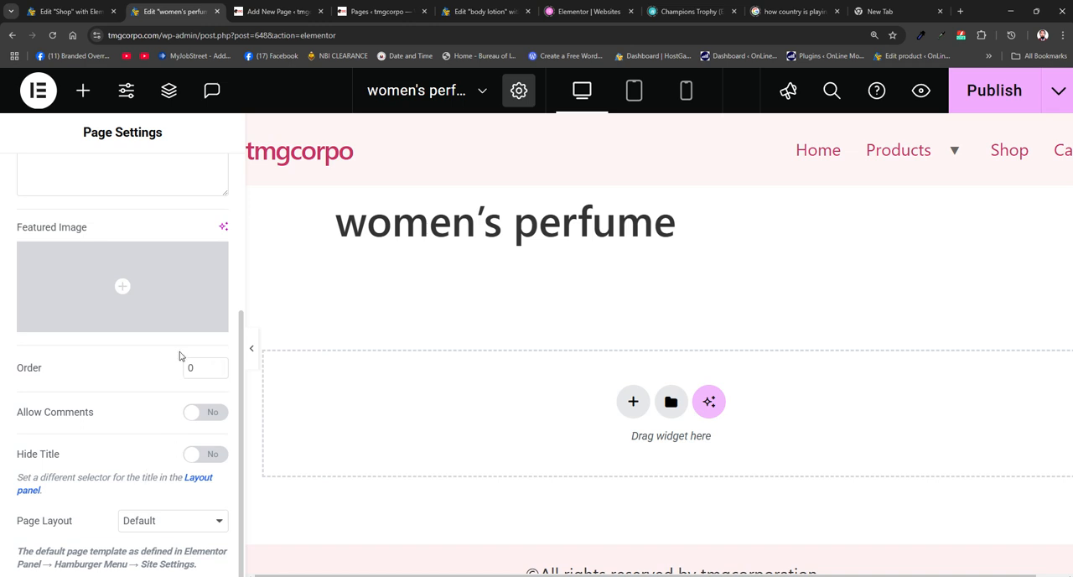
{"action": "scroll", "coordinate": [179, 356], "scroll_direction": "up", "scroll_amount": 2}
{"action": "scroll", "coordinate": [179, 352], "scroll_direction": "up", "scroll_amount": 1}
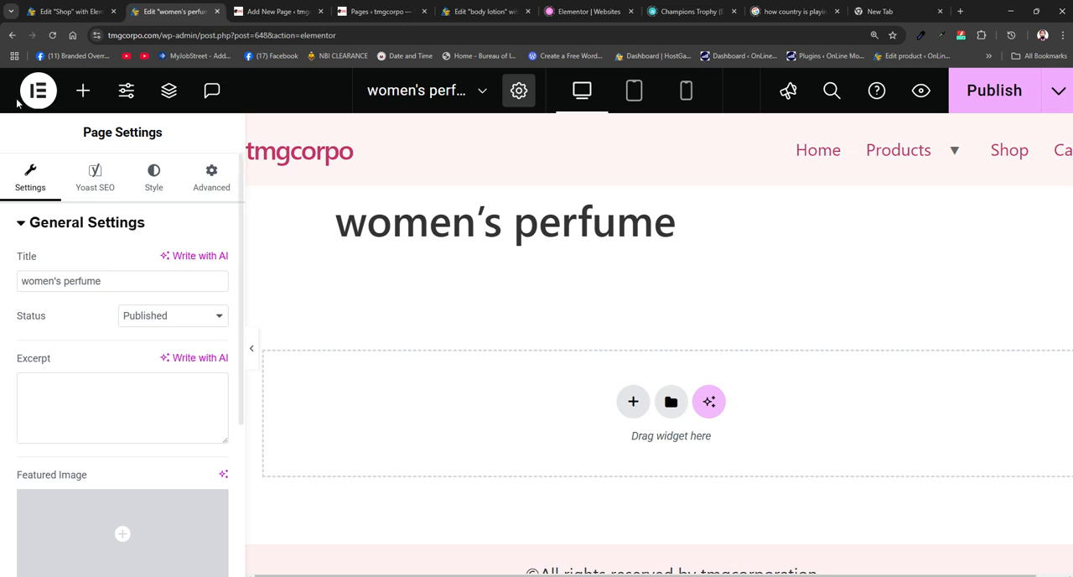
- Add a Flexbox container with a single-column, downward direction structure below the women's perfume page title
{"action": "left_click", "coordinate": [83, 92]}
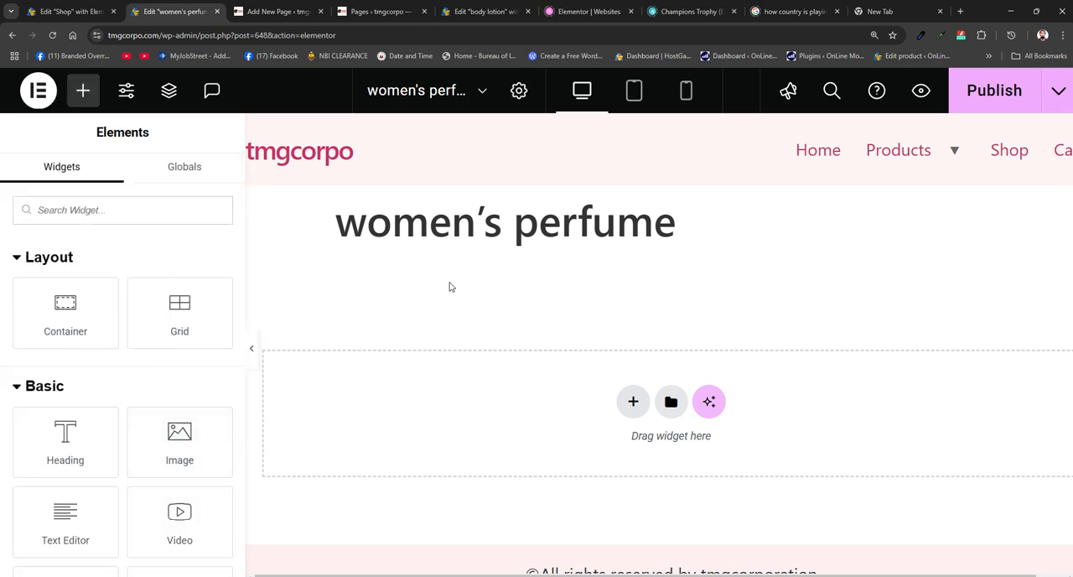
{"action": "left_click", "coordinate": [634, 402]}
{"action": "left_click", "coordinate": [631, 421]}
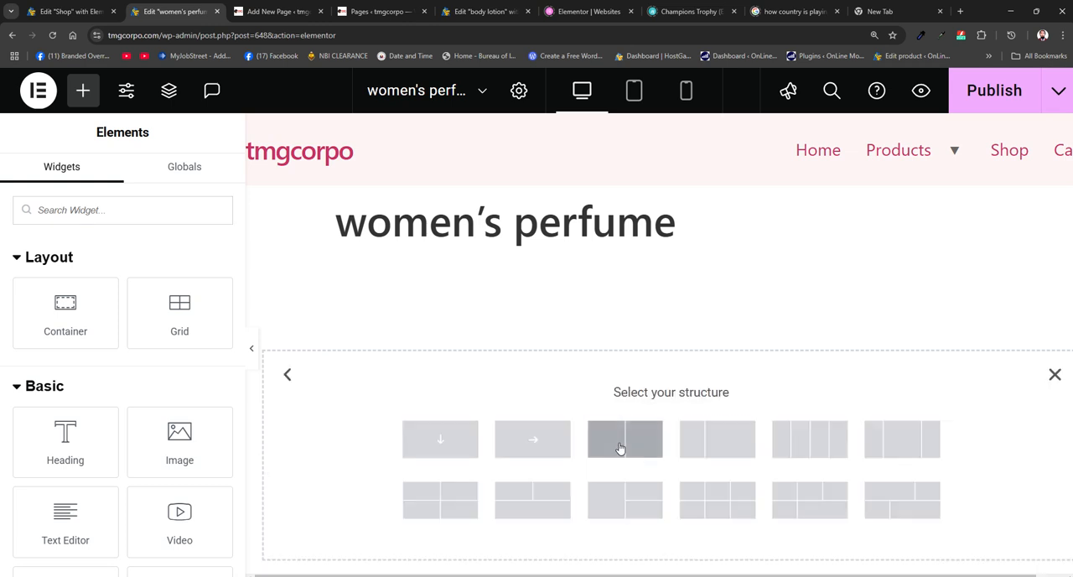
{"action": "left_click", "coordinate": [425, 447]}
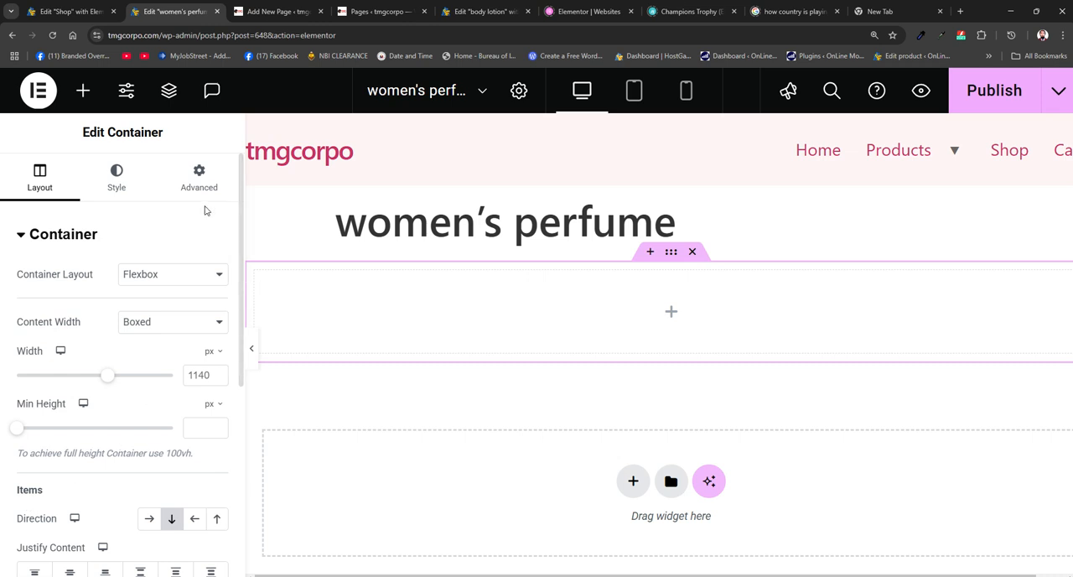
{"action": "scroll", "coordinate": [241, 211], "scroll_direction": "down", "scroll_amount": 1}
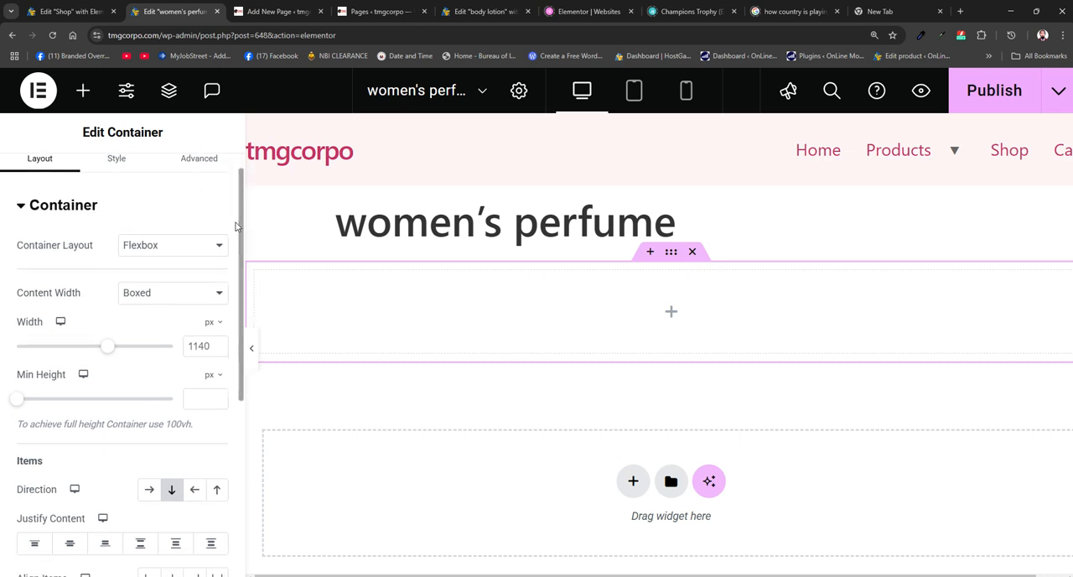
- Insert the WooCommerce Breadcrumbs widget into the empty container below the page title
{"action": "left_click", "coordinate": [83, 99]}
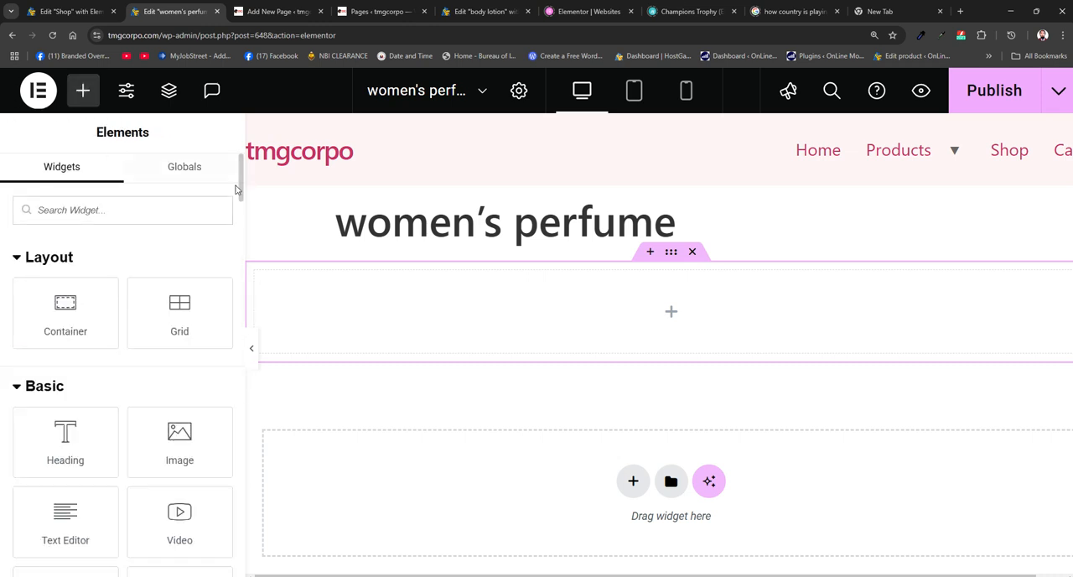
{"action": "left_click_drag", "start_coordinate": [239, 187], "coordinate": [231, 361]}
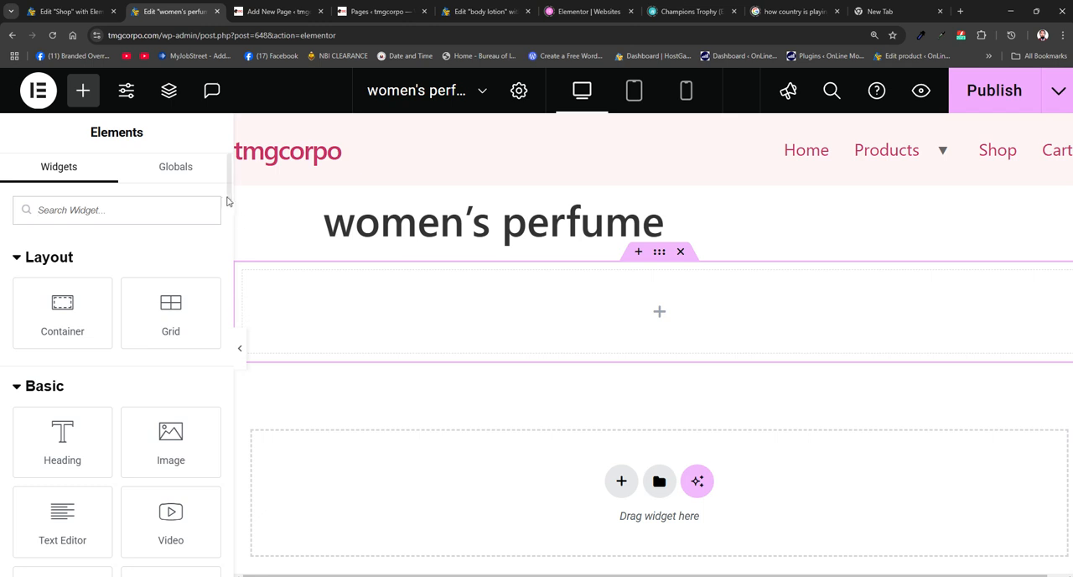
{"action": "left_click_drag", "start_coordinate": [226, 191], "coordinate": [227, 237]}
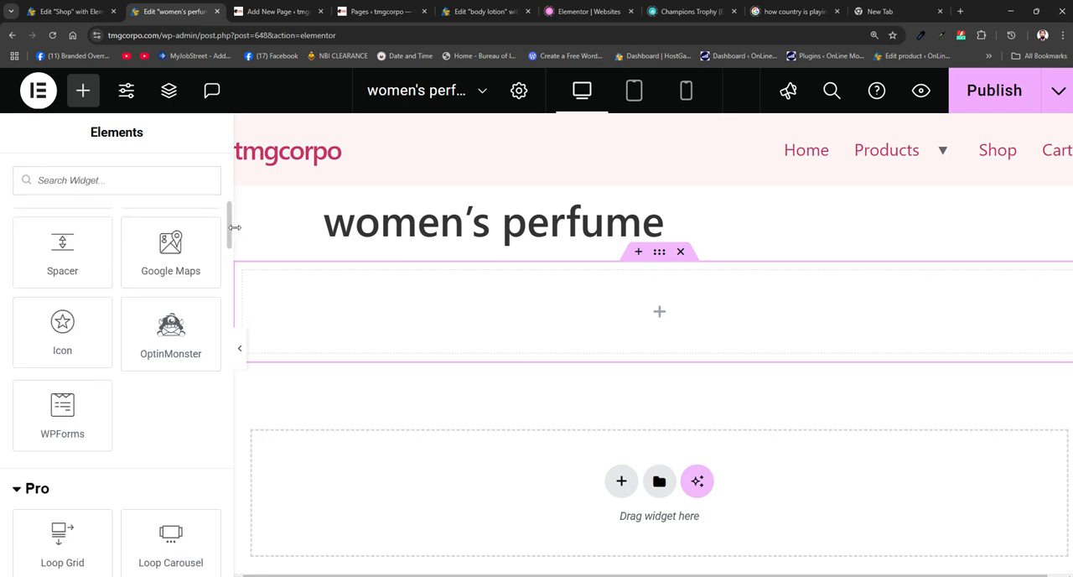
{"action": "left_click_drag", "start_coordinate": [229, 235], "coordinate": [207, 568]}
{"action": "left_click", "coordinate": [88, 382]}
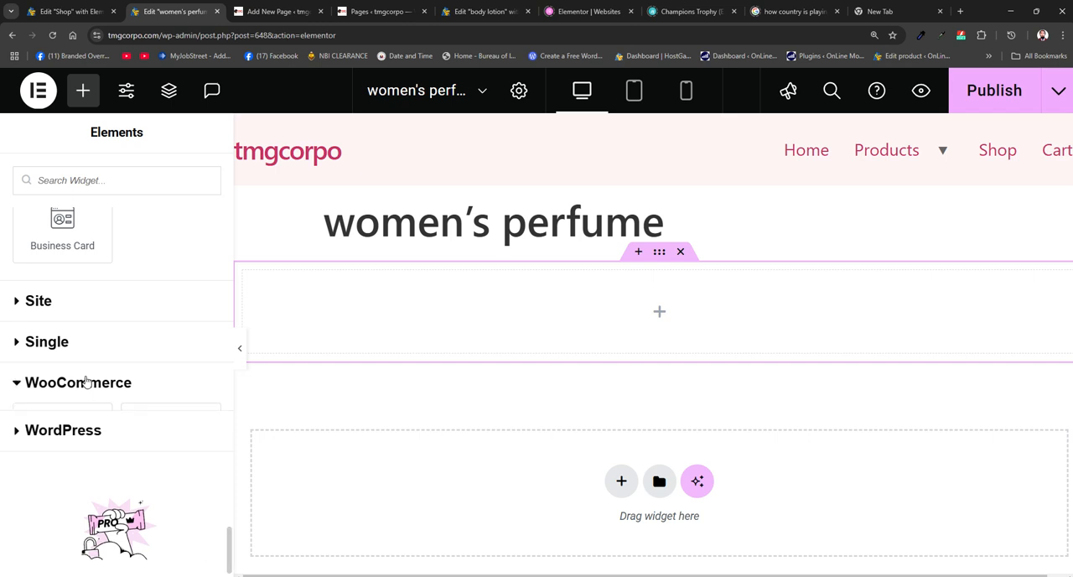
{"action": "scroll", "coordinate": [102, 382], "scroll_direction": "down", "scroll_amount": 1}
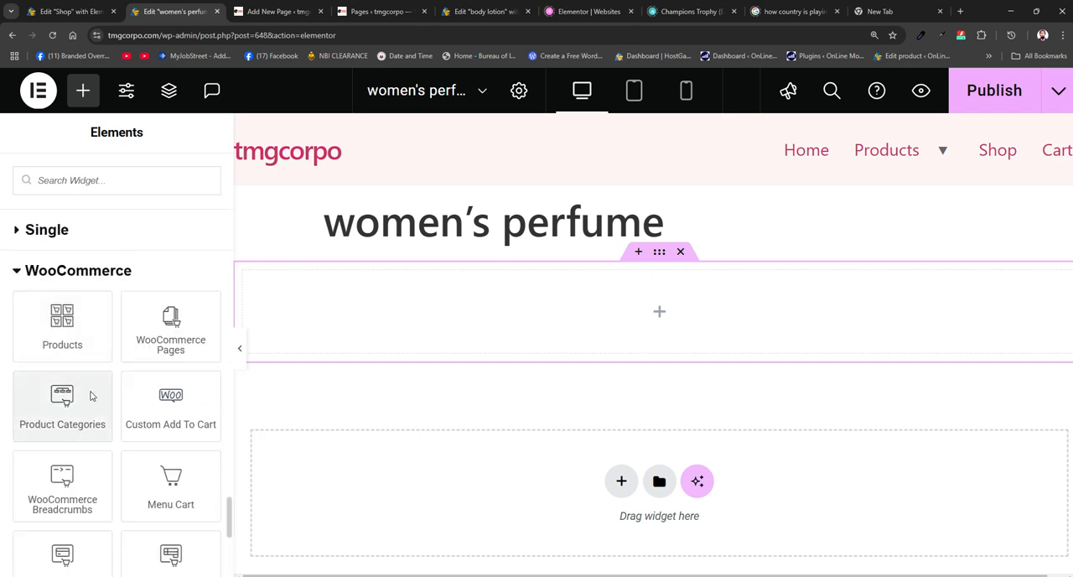
{"action": "scroll", "coordinate": [91, 395], "scroll_direction": "down", "scroll_amount": 1}
{"action": "left_click_drag", "start_coordinate": [20, 432], "coordinate": [630, 322]}
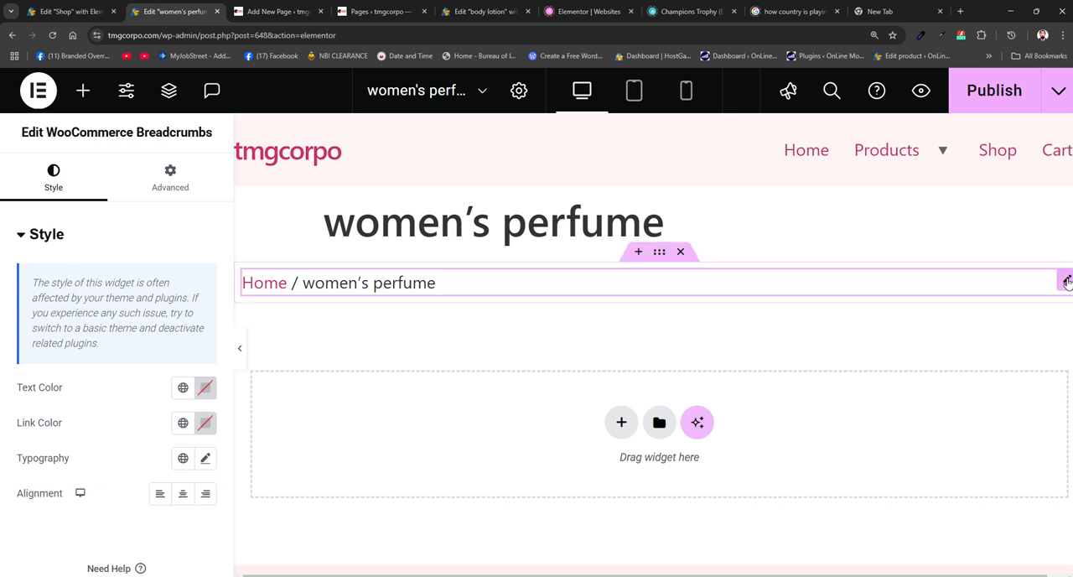
- Open the breadcrumbs widget for editing and set its text color to light pink #F8A3A3
{"action": "right_click", "coordinate": [1067, 283]}
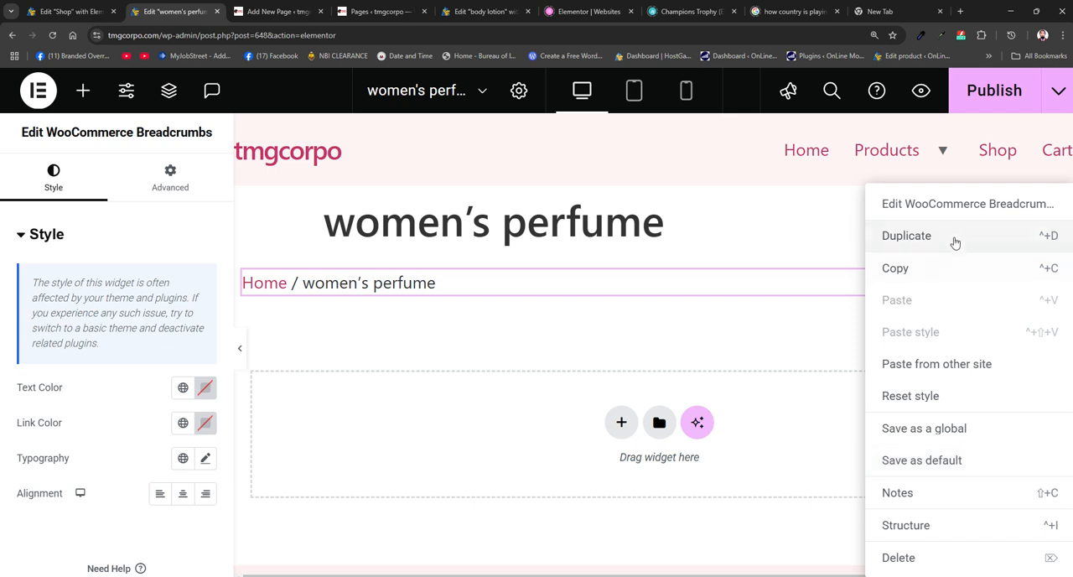
{"action": "left_click", "coordinate": [998, 211]}
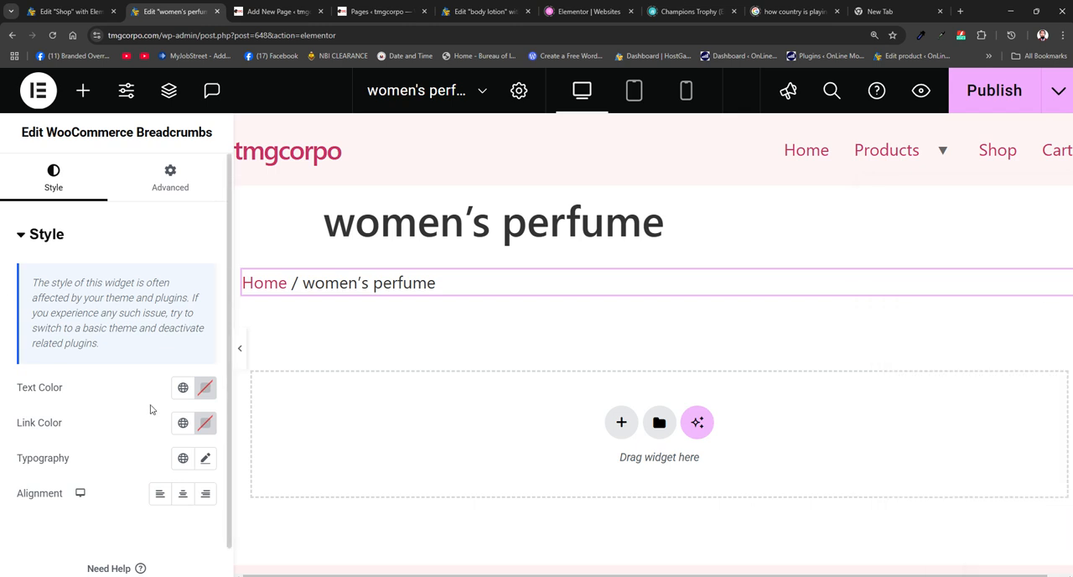
{"action": "left_click", "coordinate": [202, 389]}
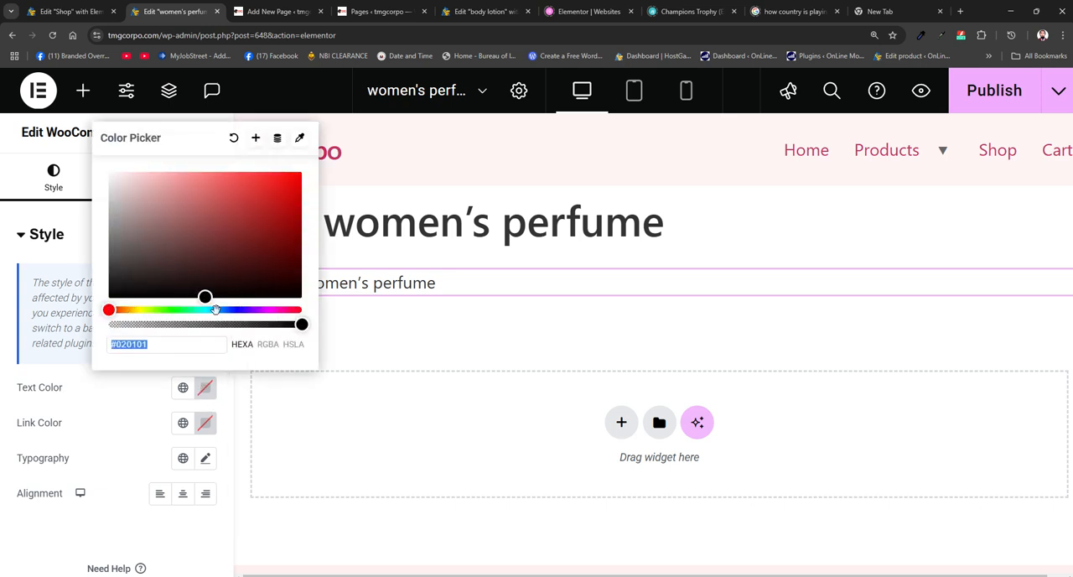
{"action": "left_click_drag", "start_coordinate": [210, 289], "coordinate": [174, 175]}
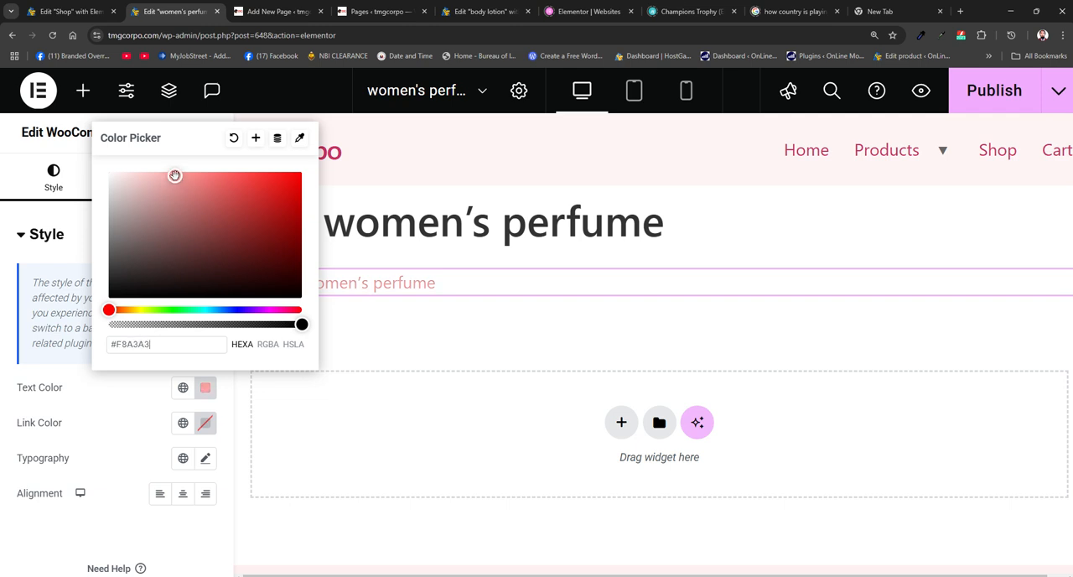
{"action": "left_click", "coordinate": [57, 375]}
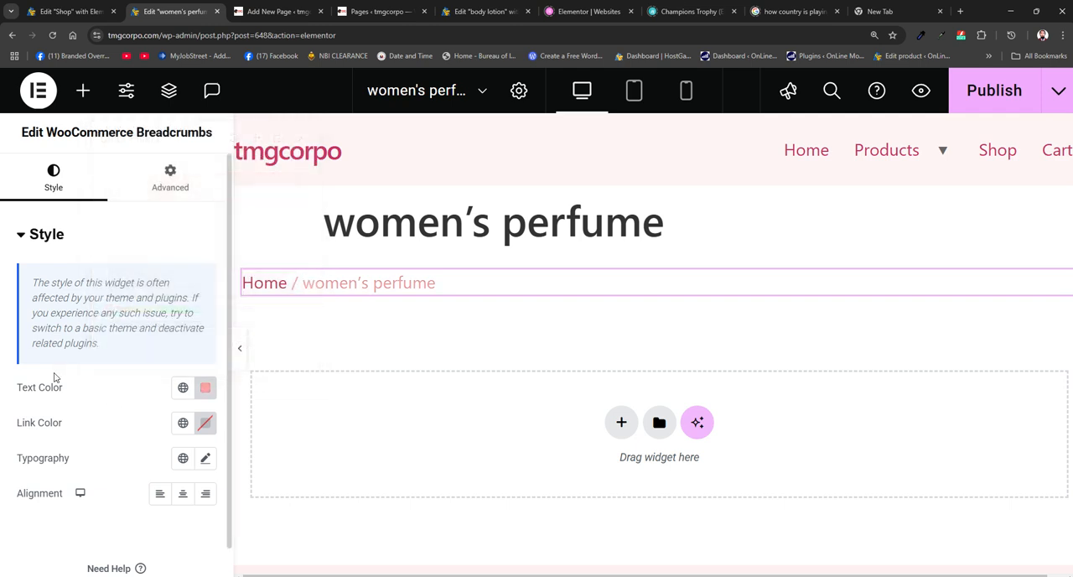
- Set the link color of the WooCommerce Breadcrumbs widget to black
{"action": "left_click", "coordinate": [204, 422]}
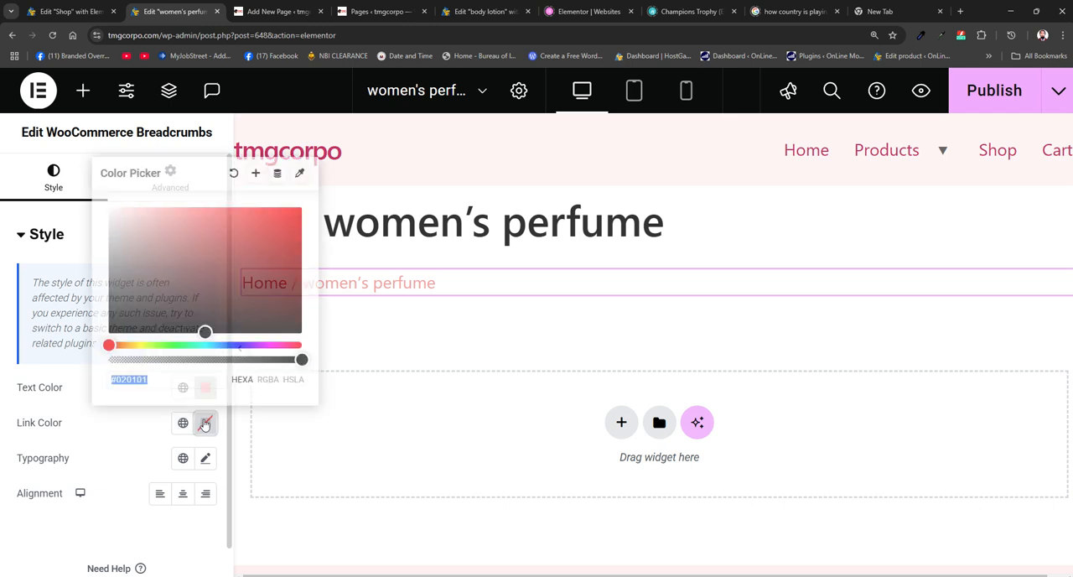
{"action": "left_click_drag", "start_coordinate": [205, 331], "coordinate": [236, 325]}
{"action": "left_click", "coordinate": [367, 347]}
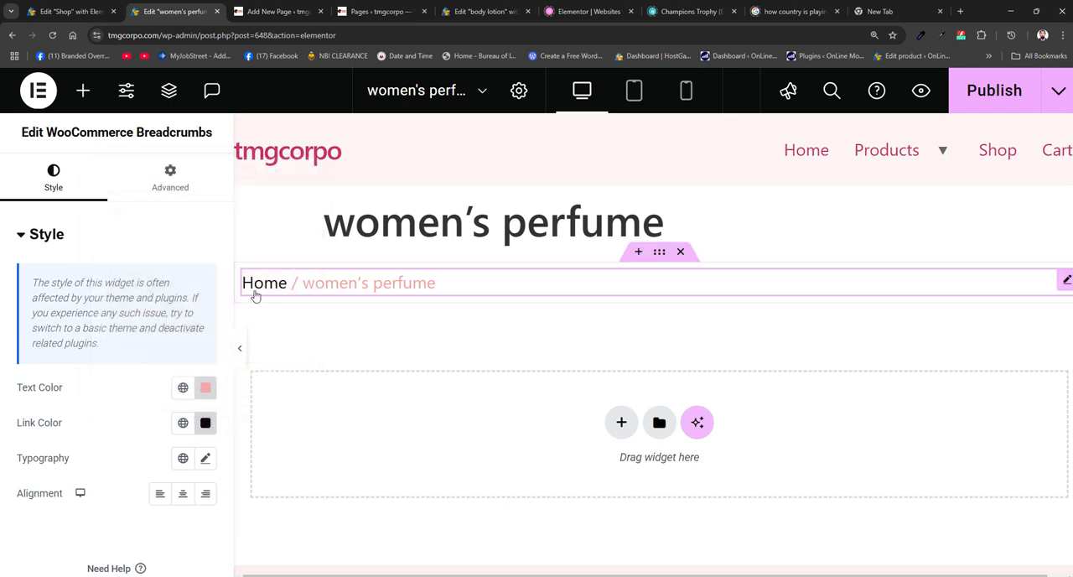